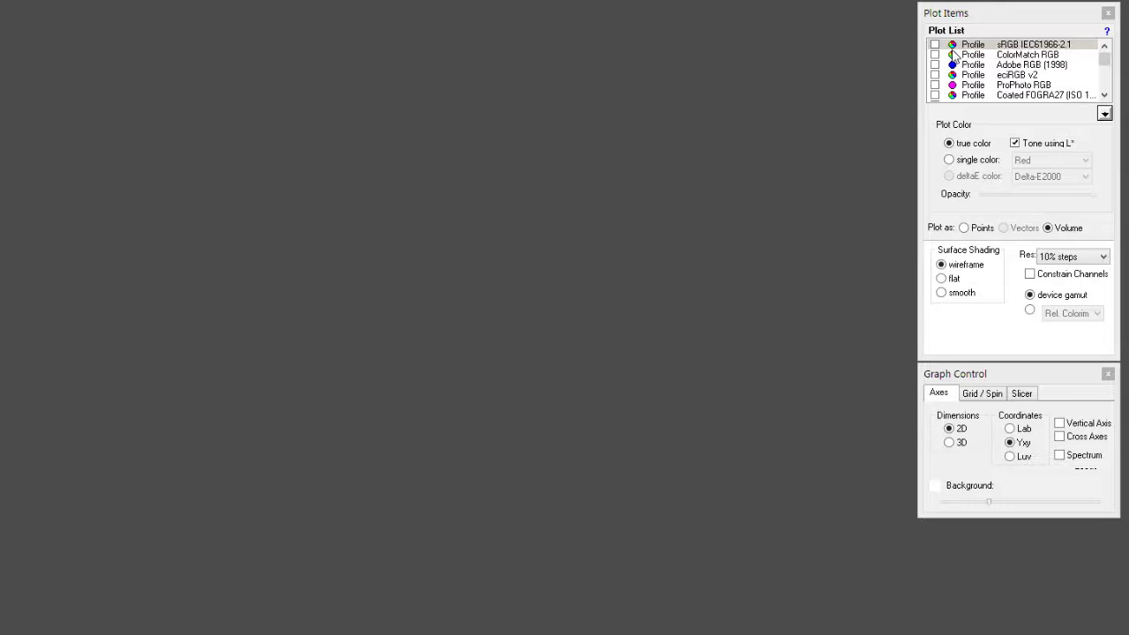
# - Plot the sRGB IEC61966-2.1 triangle over the spectral locus, shrinking the chart so it fits
pyautogui.click(934, 45)
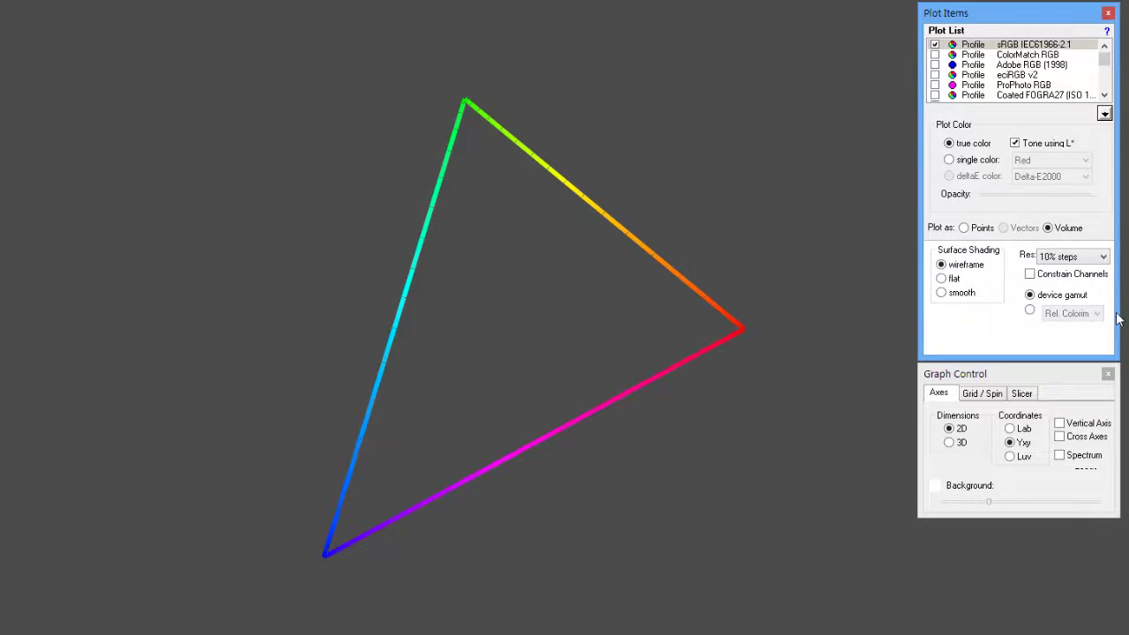
pyautogui.click(1059, 455)
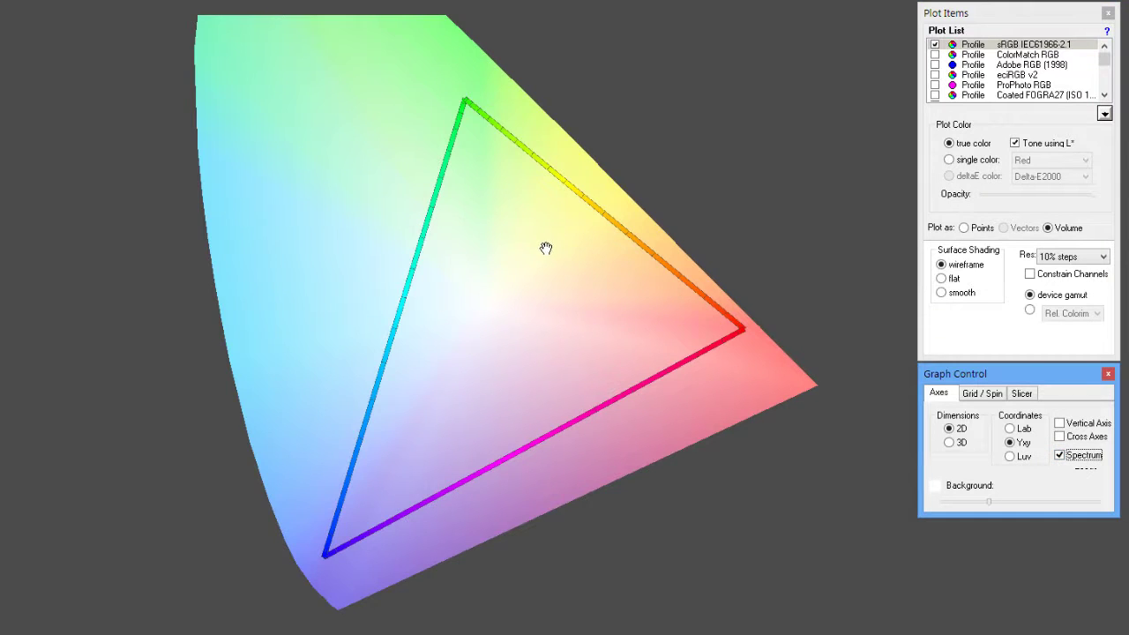
pyautogui.moveTo(547, 244); pyautogui.dragTo(488, 242)
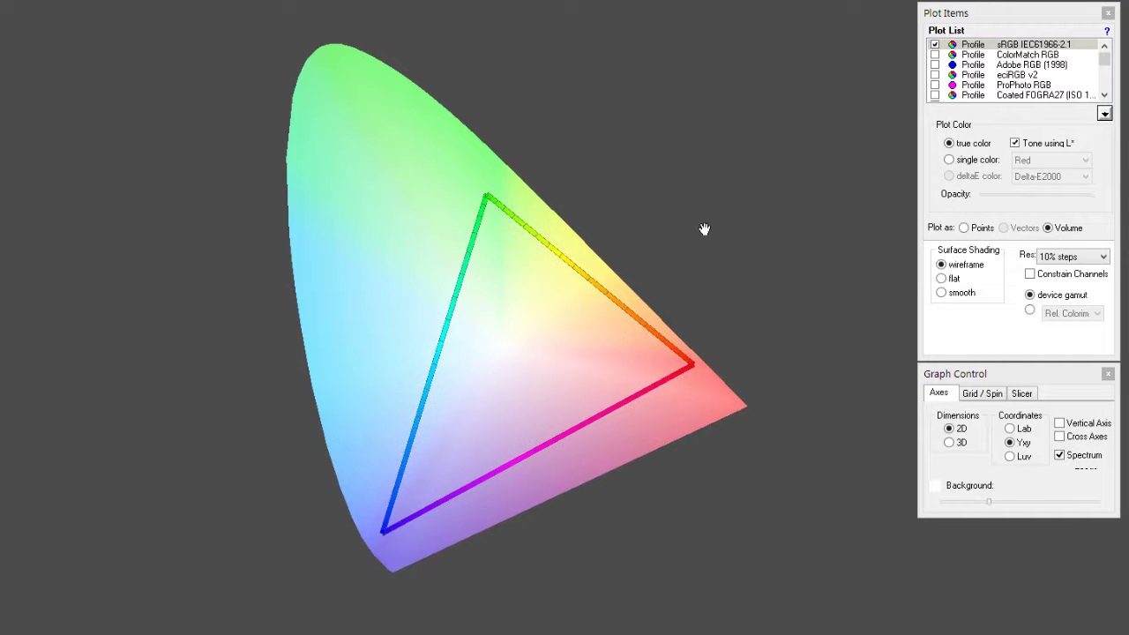
# - Add the U.S. Web Coated (SWOP) press gamut to the 2D chart
pyautogui.click(1110, 81)
pyautogui.moveTo(1109, 81); pyautogui.dragTo(1109, 89)
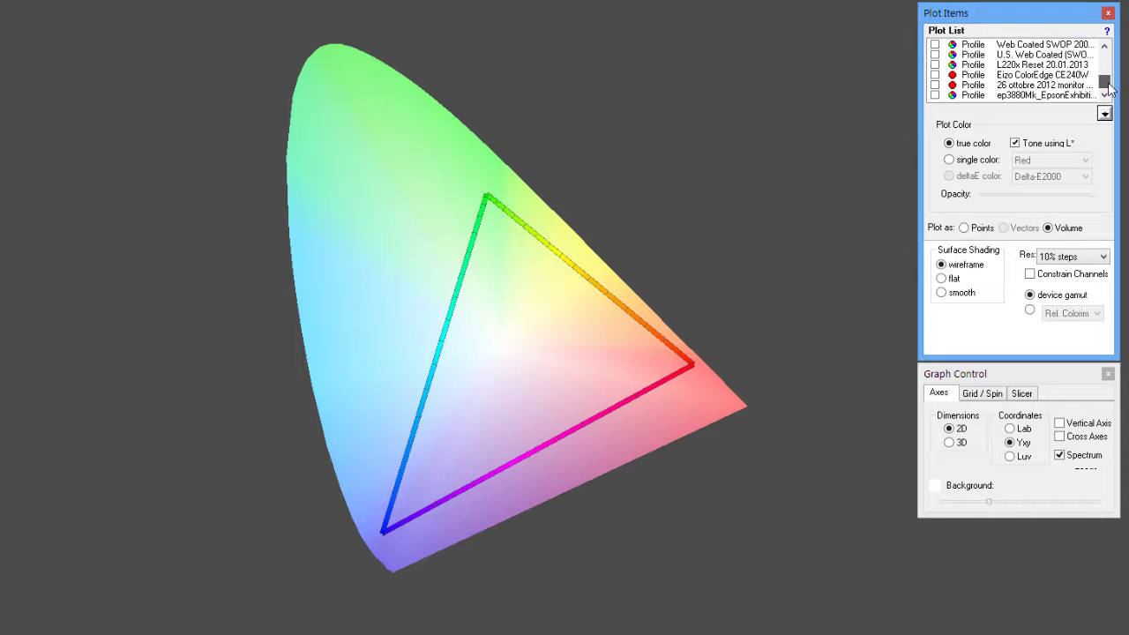
pyautogui.click(1051, 55)
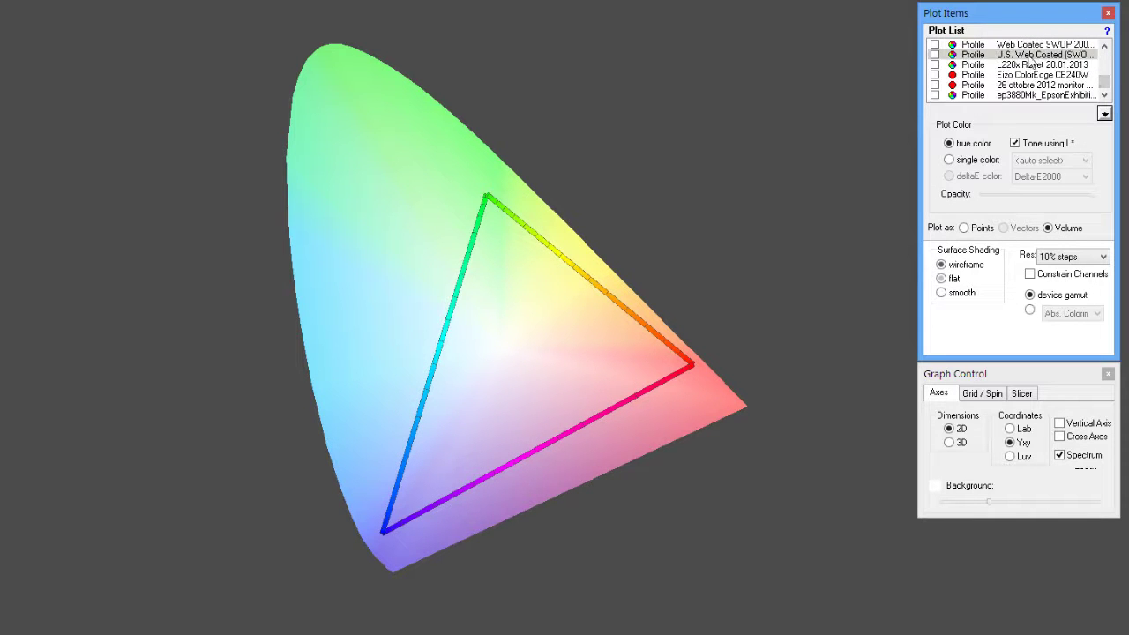
pyautogui.click(933, 54)
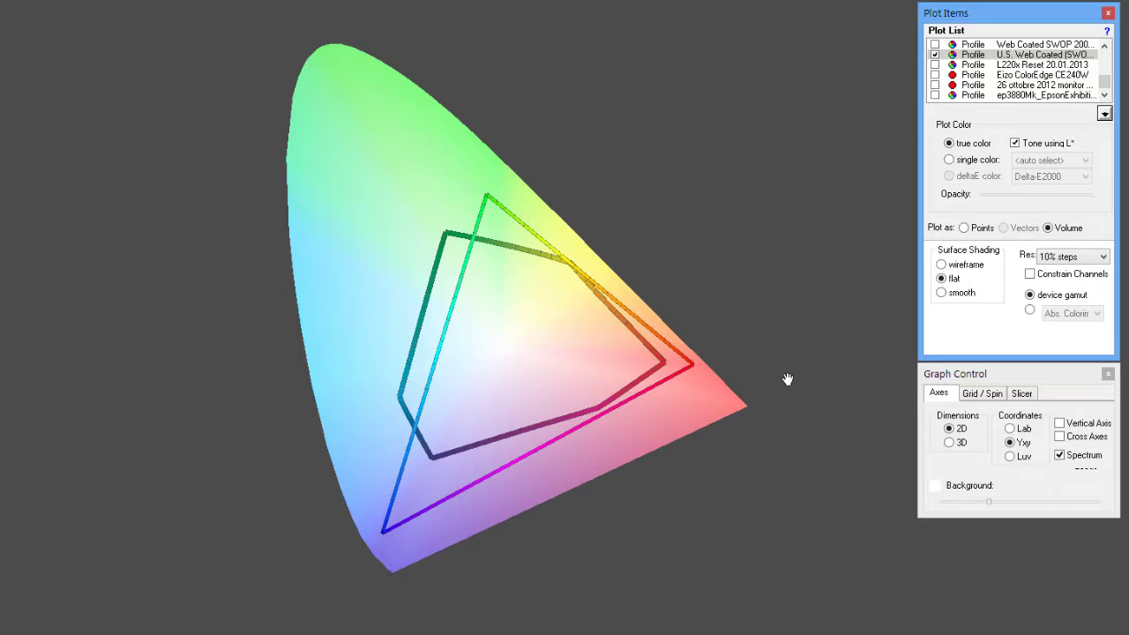
# - Turn off Spectrum, recentre the outlines, and uncheck sRGB IEC61966-2.1, leaving only U.S. Web Coated (SWOP)
pyautogui.click(1059, 454)
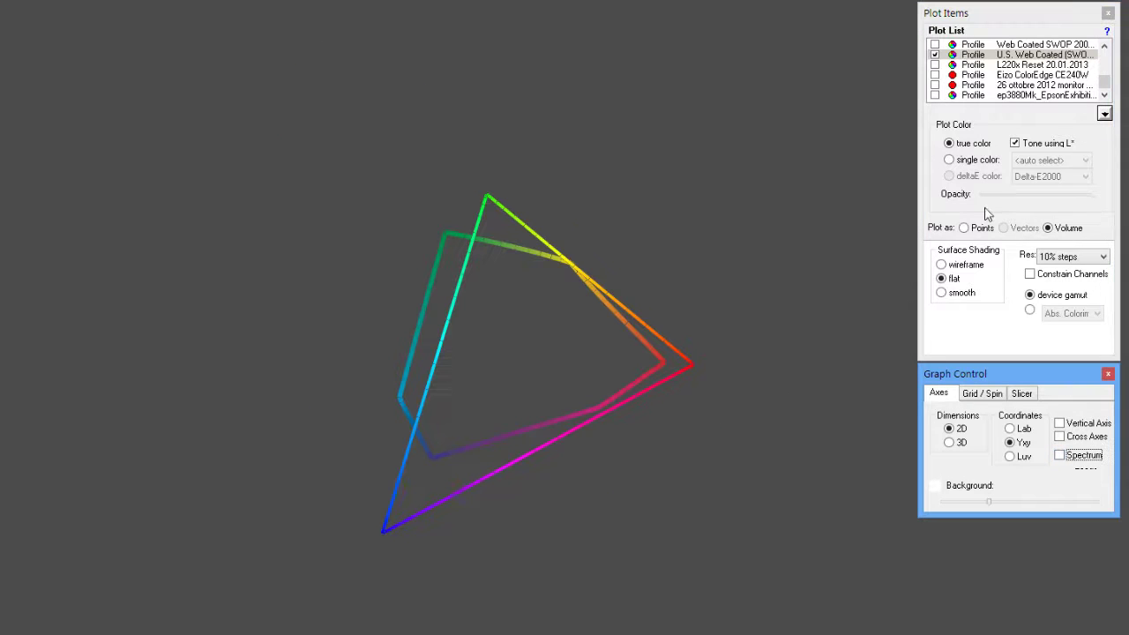
pyautogui.moveTo(565, 350); pyautogui.dragTo(552, 370)
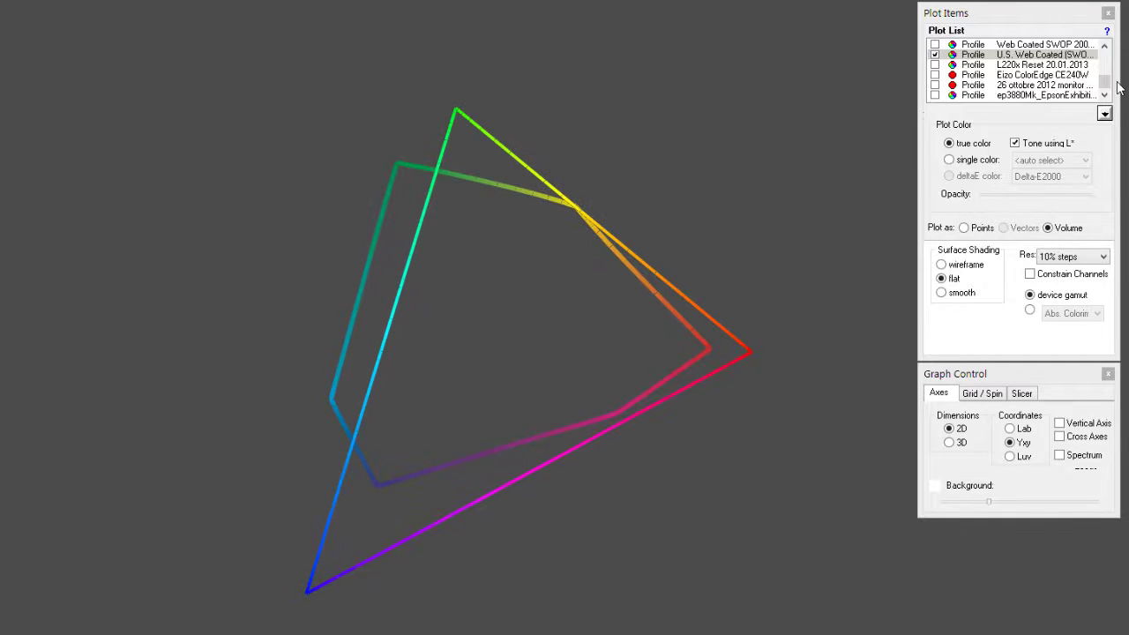
pyautogui.click(933, 59)
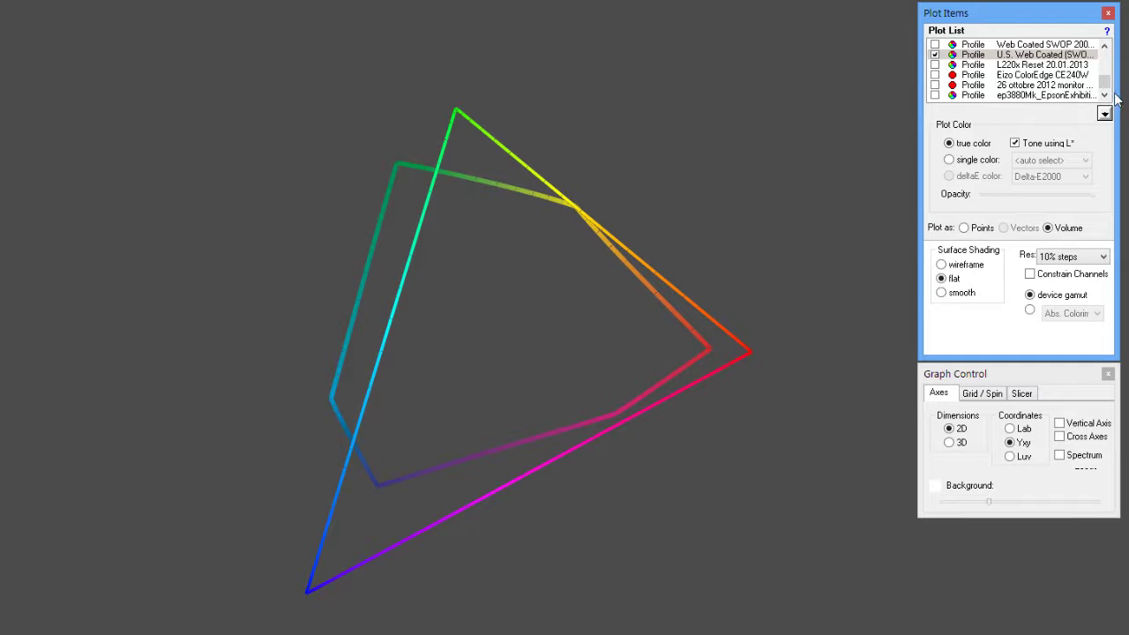
pyautogui.click(1110, 66)
pyautogui.moveTo(1111, 60); pyautogui.dragTo(1110, 84)
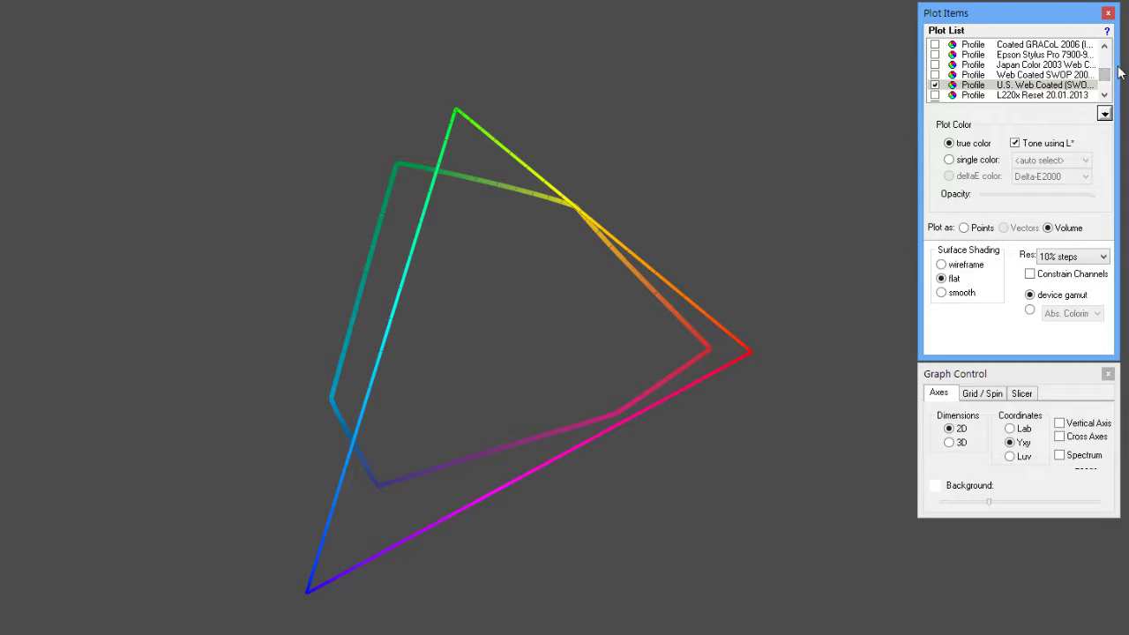
pyautogui.moveTo(1102, 76); pyautogui.dragTo(1103, 54)
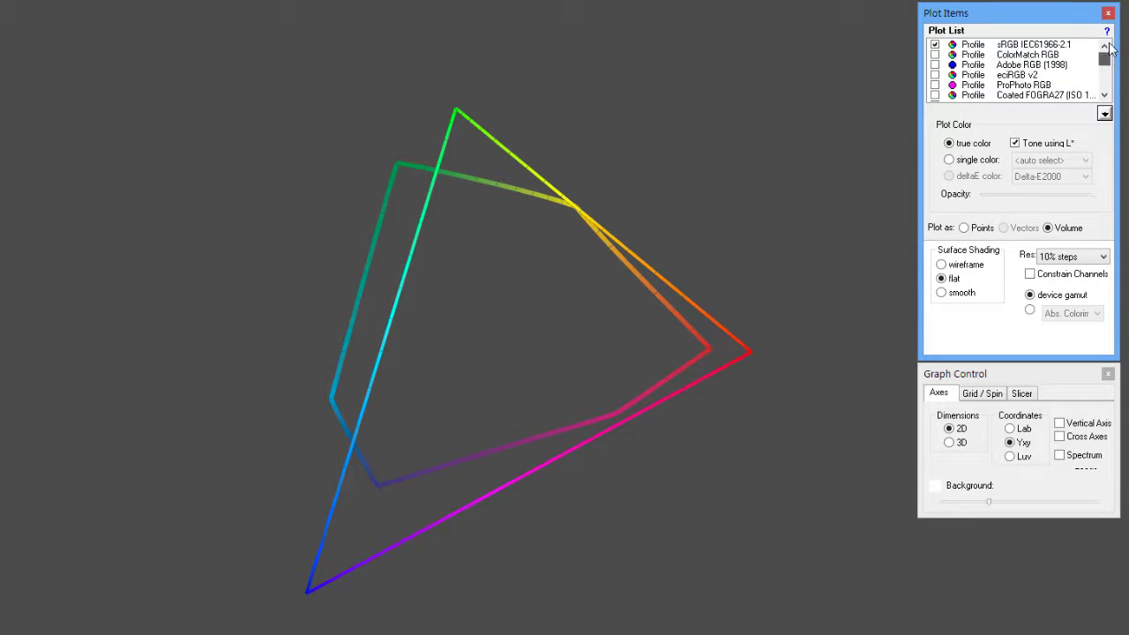
pyautogui.click(933, 45)
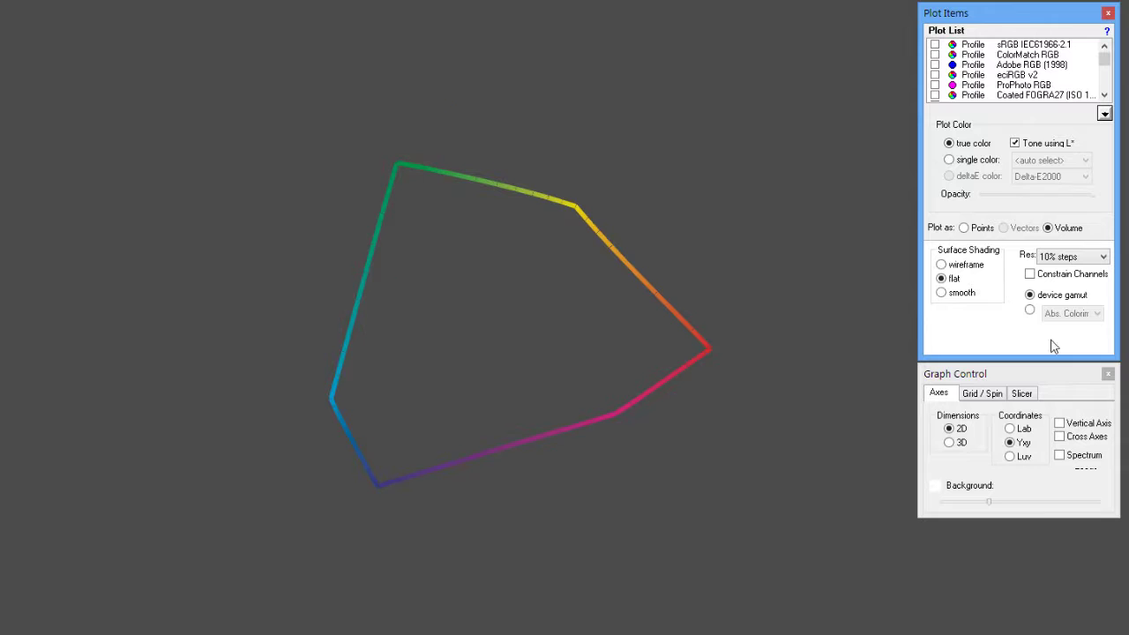
# - Switch to a 3D view and overlay the sRGB gamut in single colour Red
pyautogui.click(948, 443)
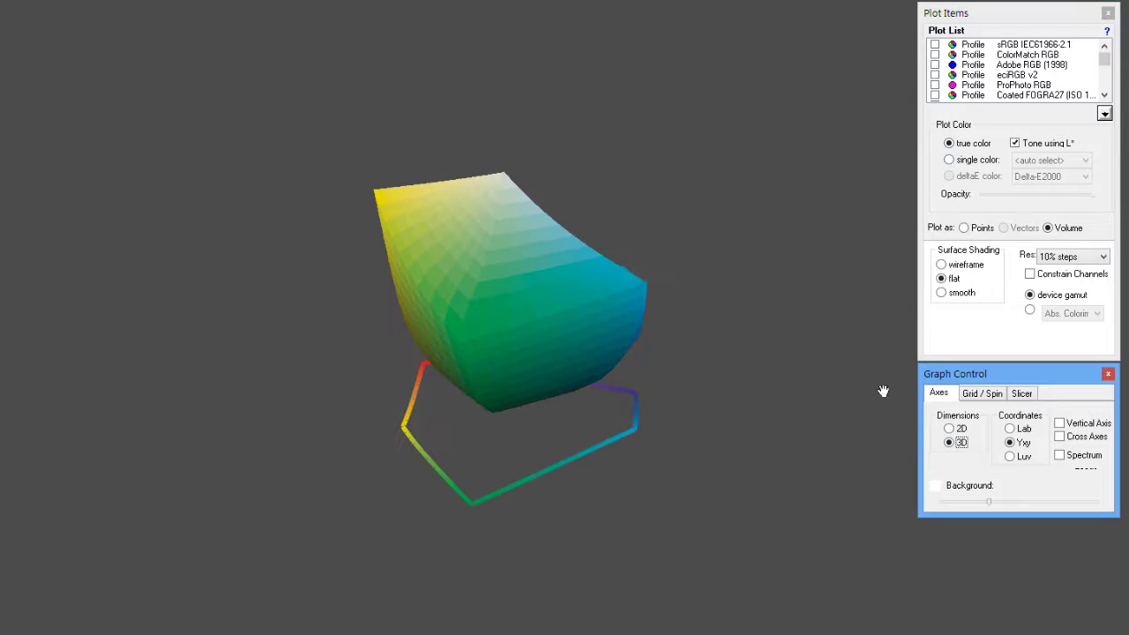
pyautogui.moveTo(594, 272); pyautogui.dragTo(564, 279)
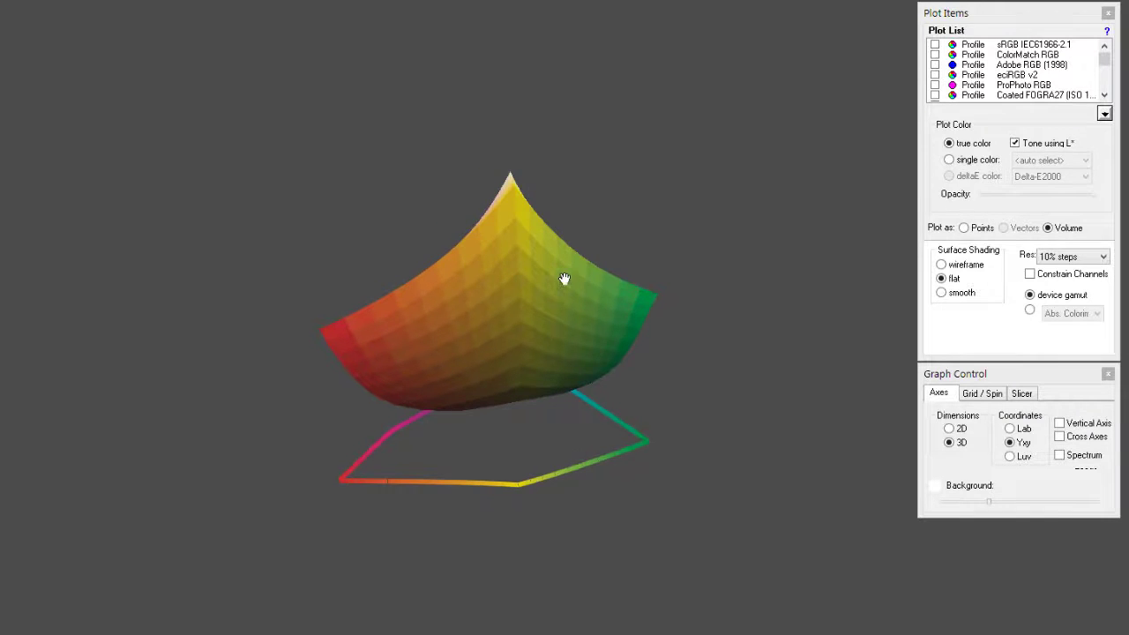
pyautogui.click(935, 45)
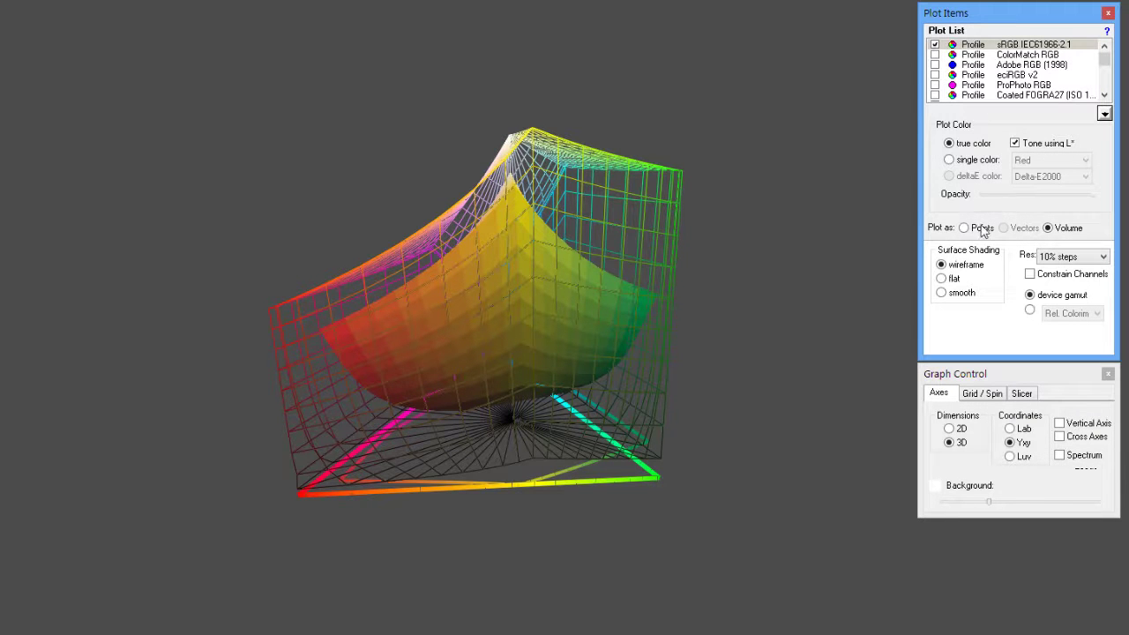
pyautogui.click(950, 160)
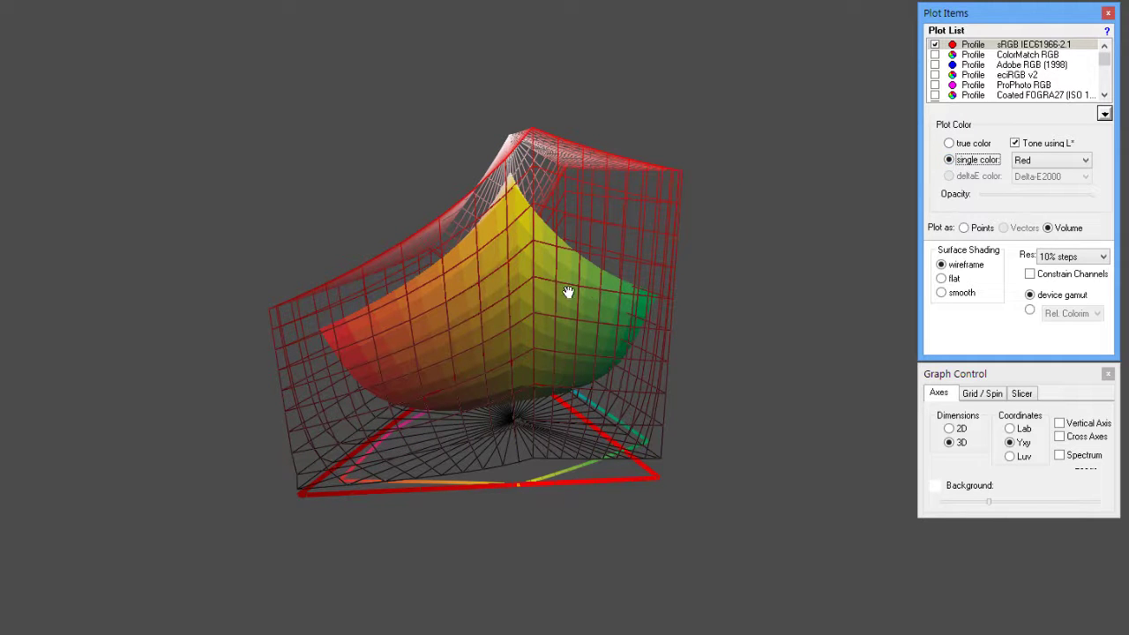
# - Rotate and enlarge the 3D view to compare the red sRGB wireframe with the press solid
pyautogui.moveTo(568, 292); pyautogui.dragTo(590, 303)
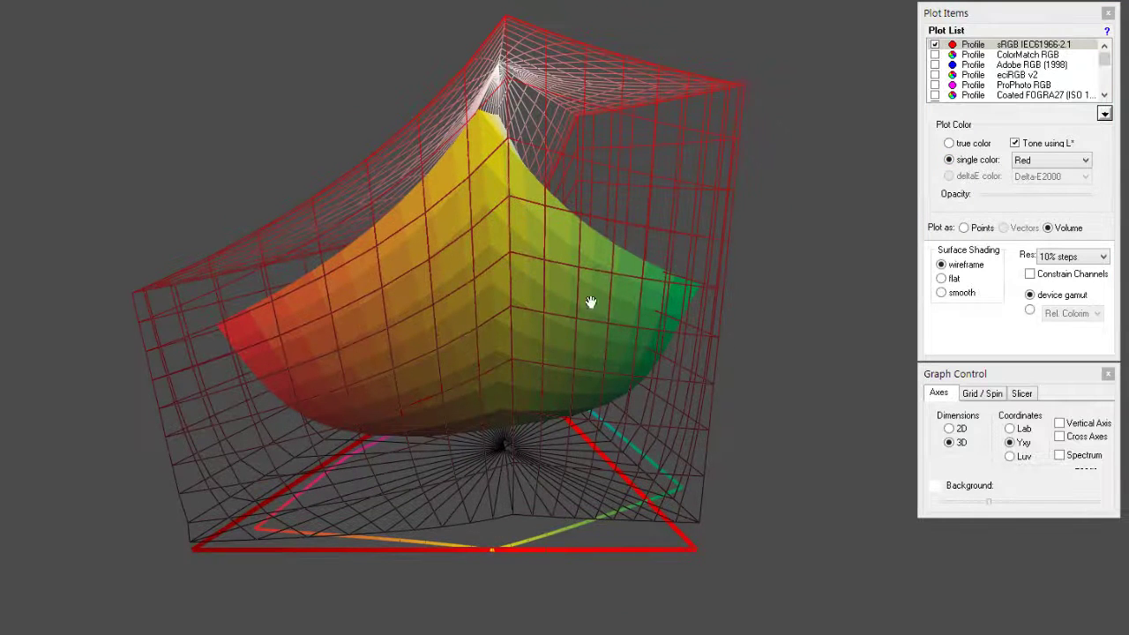
pyautogui.moveTo(614, 256); pyautogui.dragTo(448, 339)
pyautogui.moveTo(318, 327); pyautogui.dragTo(571, 372)
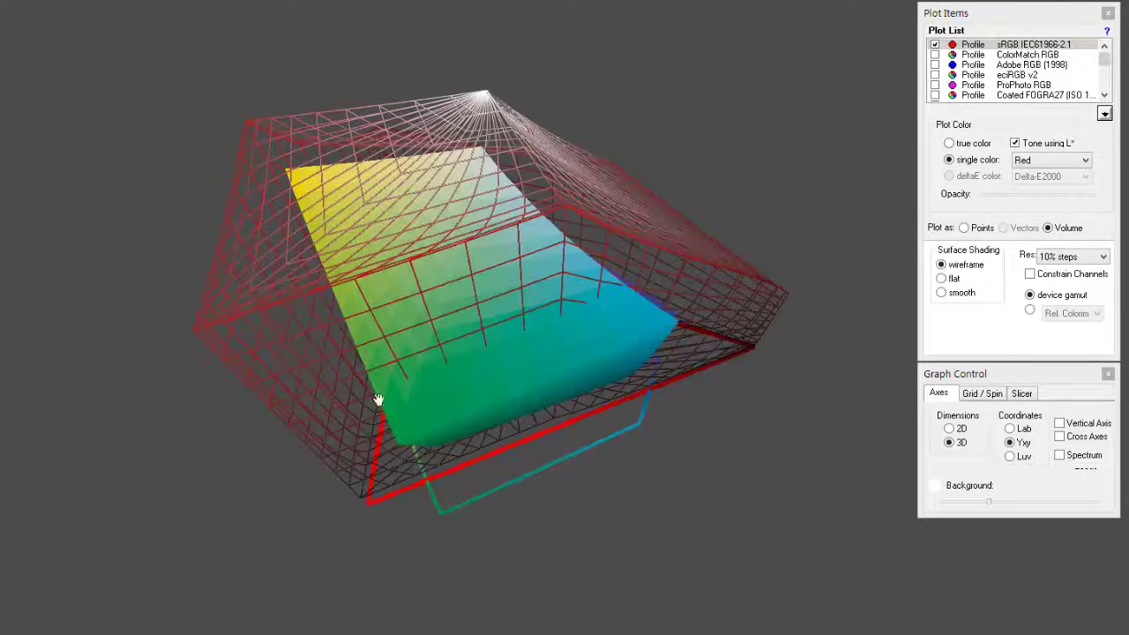
pyautogui.moveTo(707, 246); pyautogui.dragTo(515, 261)
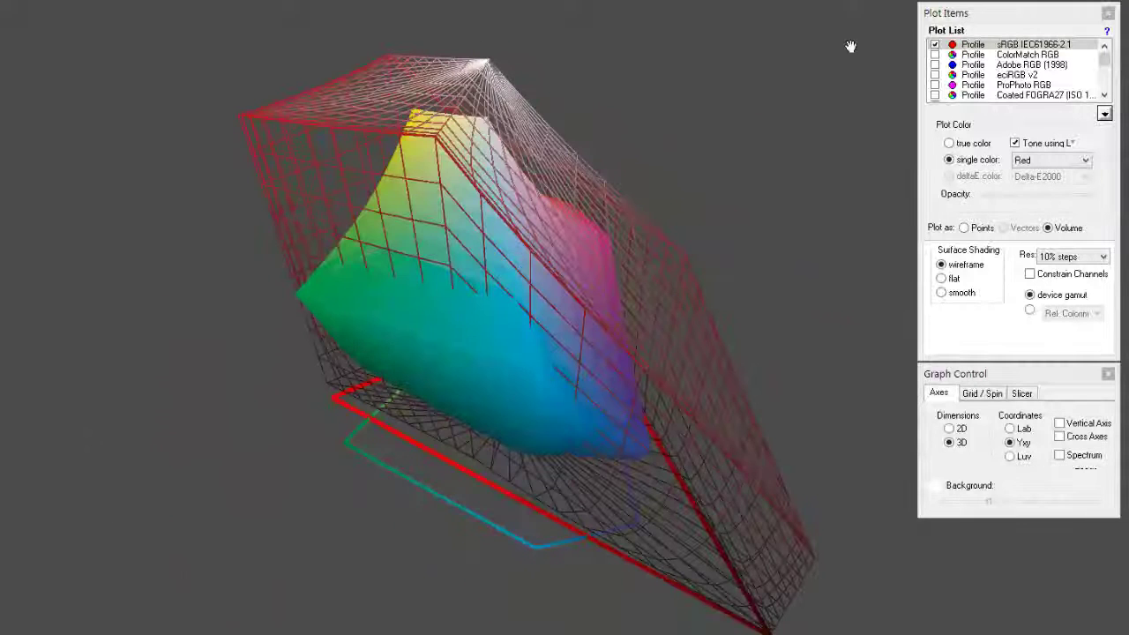
# - Replace sRGB with ColorMatch RGB drawn as a single-colour red wireframe
pyautogui.click(935, 44)
pyautogui.click(934, 55)
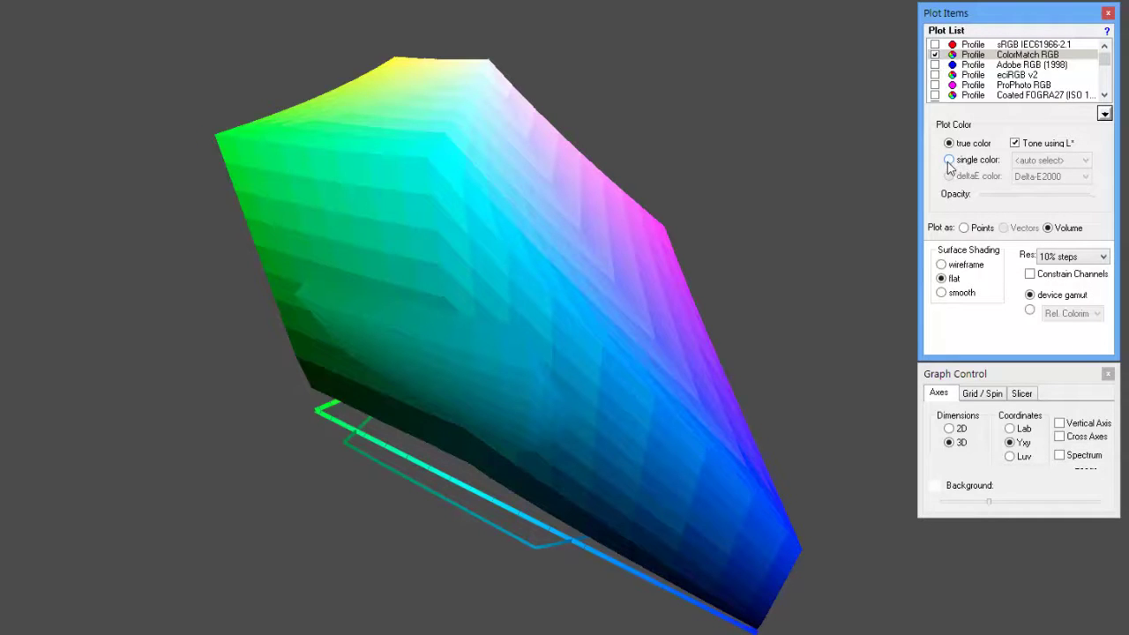
pyautogui.click(942, 264)
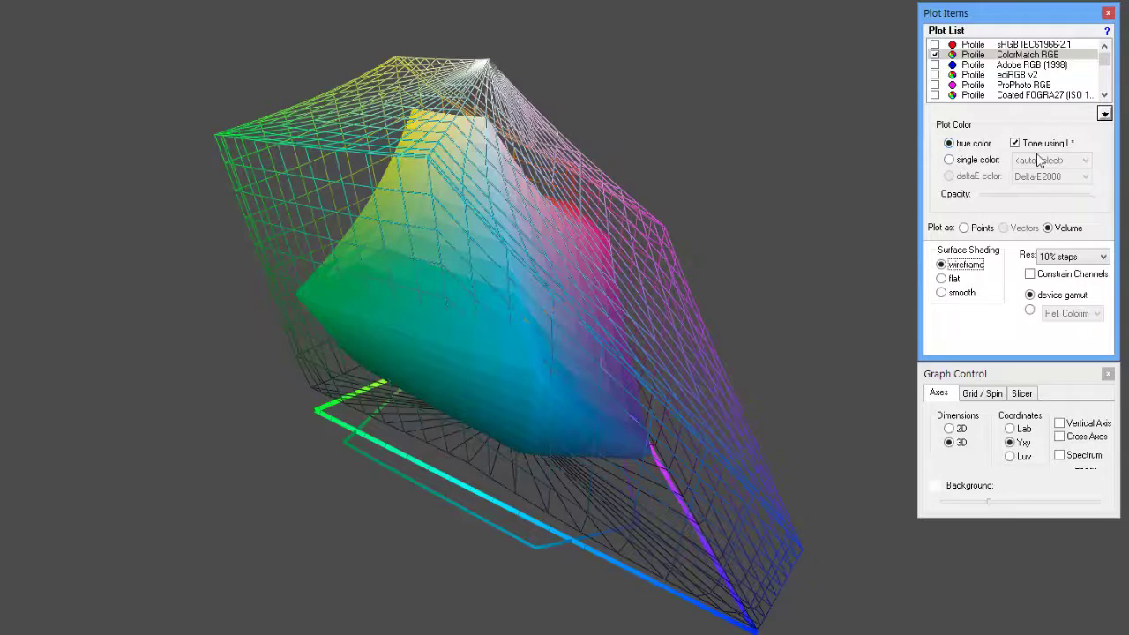
pyautogui.click(979, 163)
pyautogui.click(1049, 160)
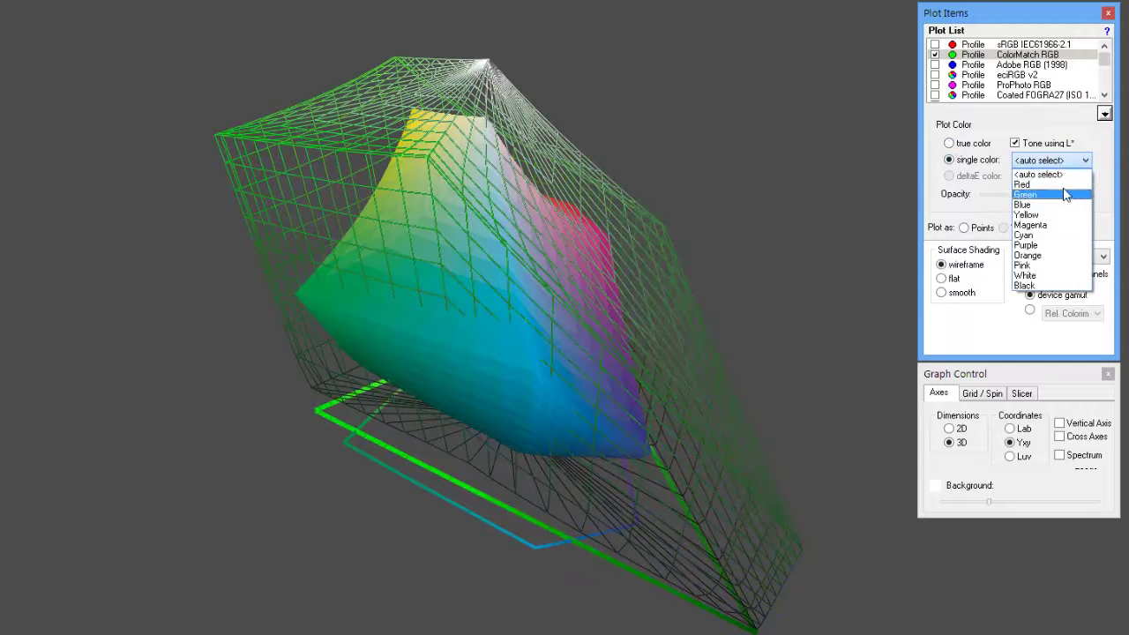
pyautogui.click(1053, 185)
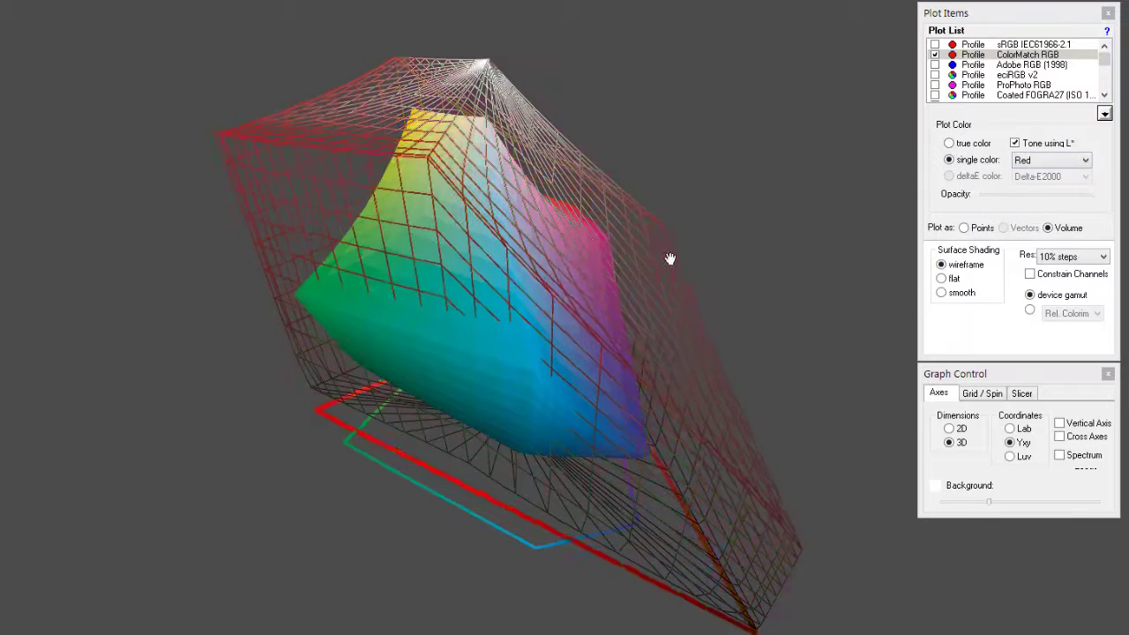
# - Rotate the gamuts and briefly toggle sRGB back on to compare with ColorMatch RGB
pyautogui.moveTo(670, 258); pyautogui.dragTo(633, 259)
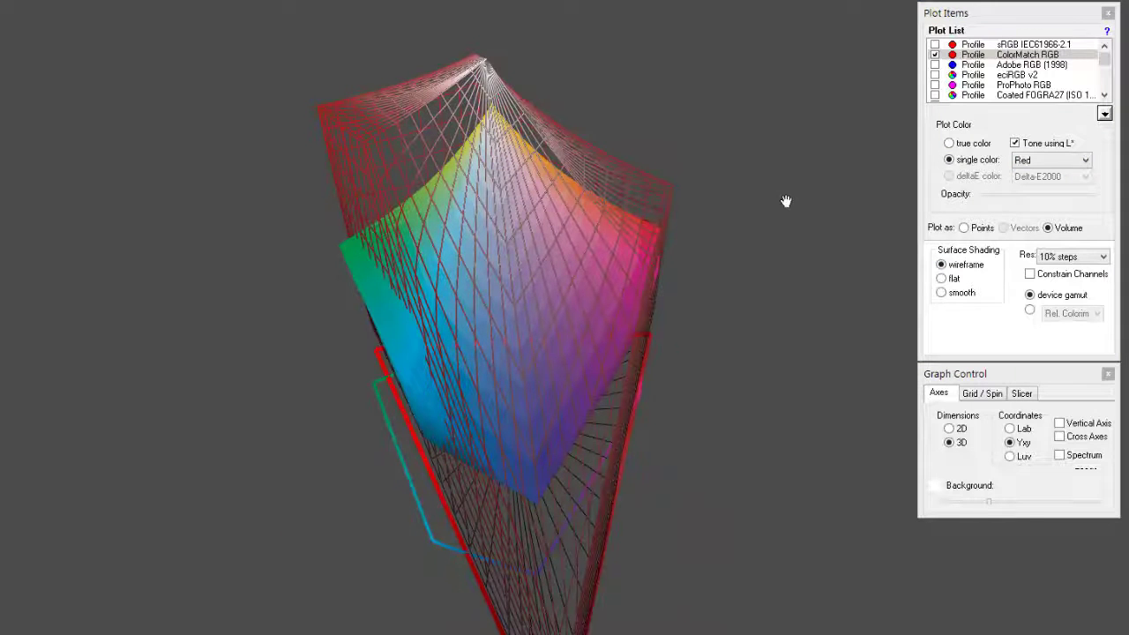
pyautogui.click(935, 45)
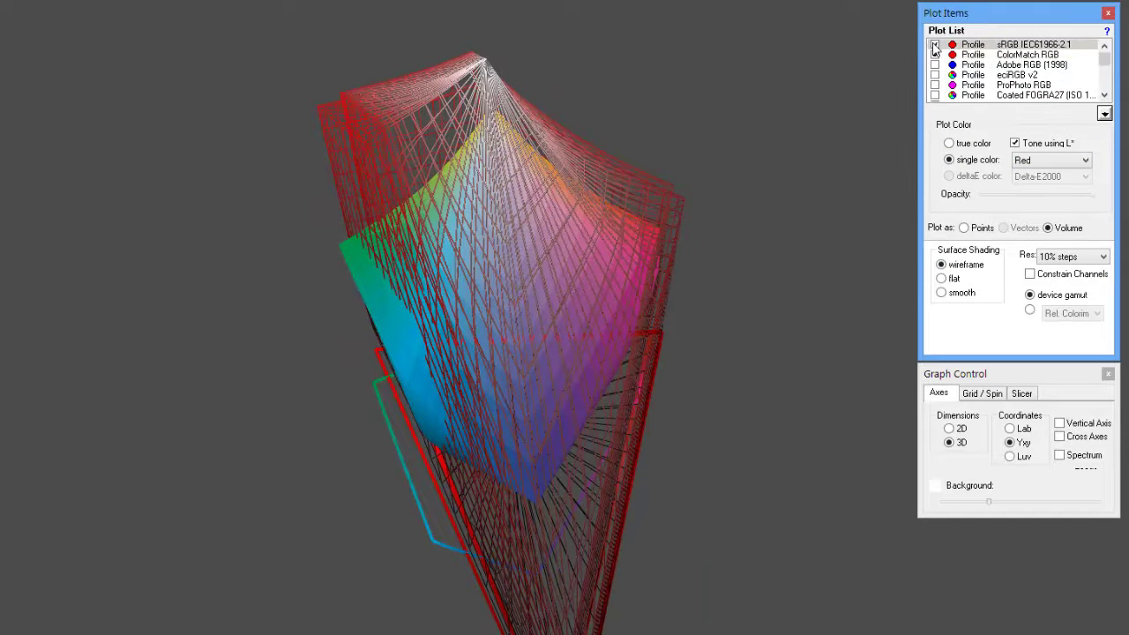
pyautogui.click(934, 55)
pyautogui.click(935, 45)
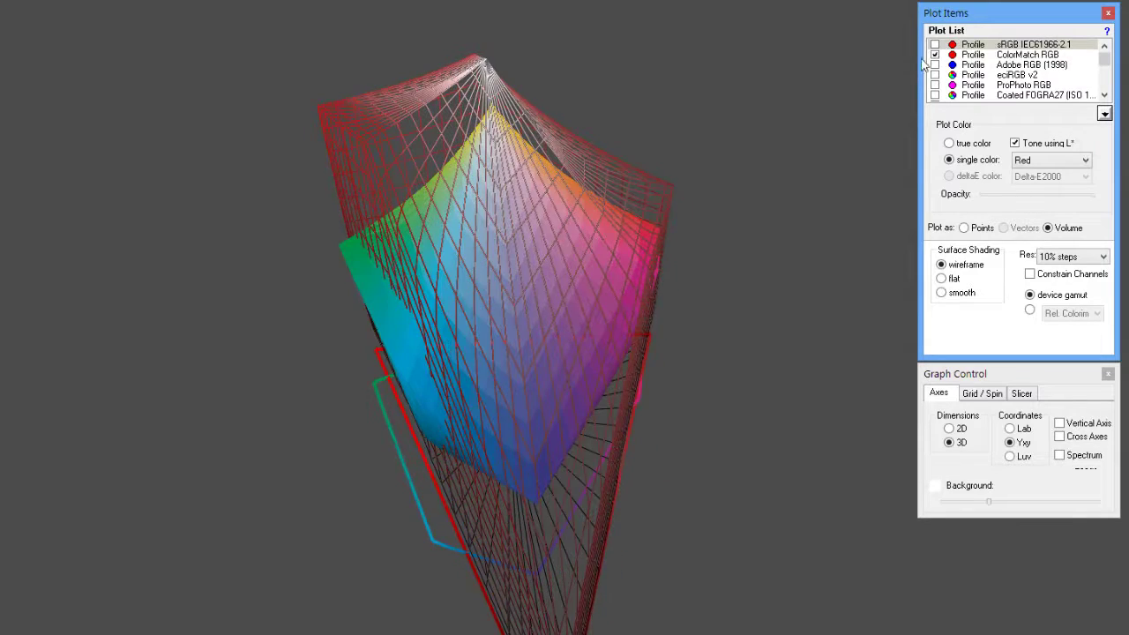
pyautogui.moveTo(617, 310); pyautogui.dragTo(661, 255)
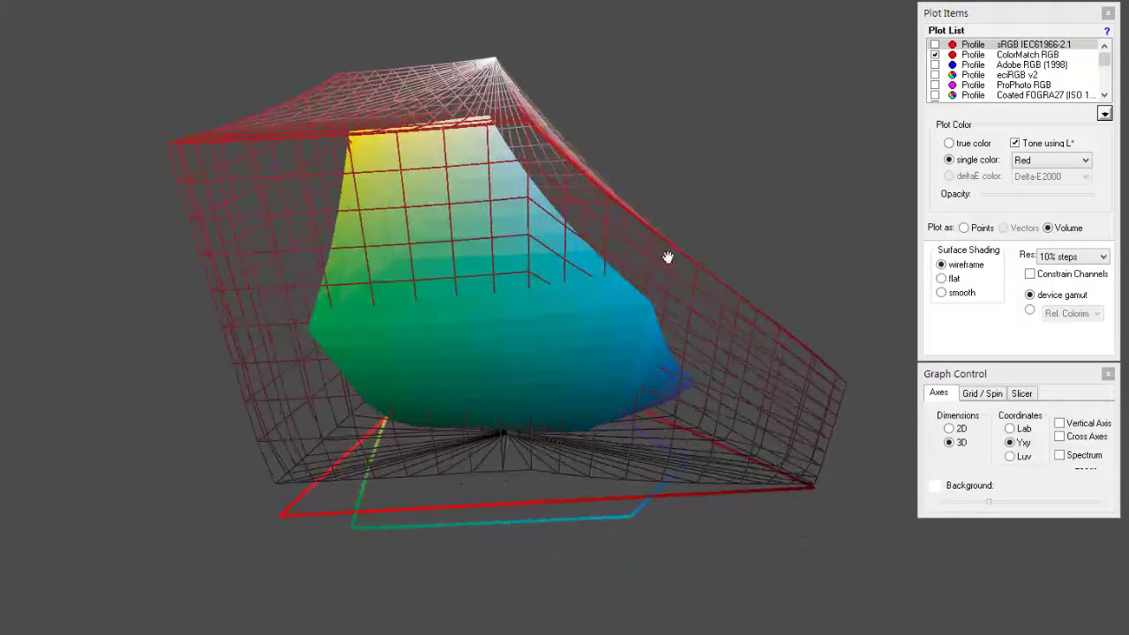
# - Swap ColorMatch RGB for a blue Adobe RGB (1998) wireframe, view it side-on, then return to 2D
pyautogui.click(935, 55)
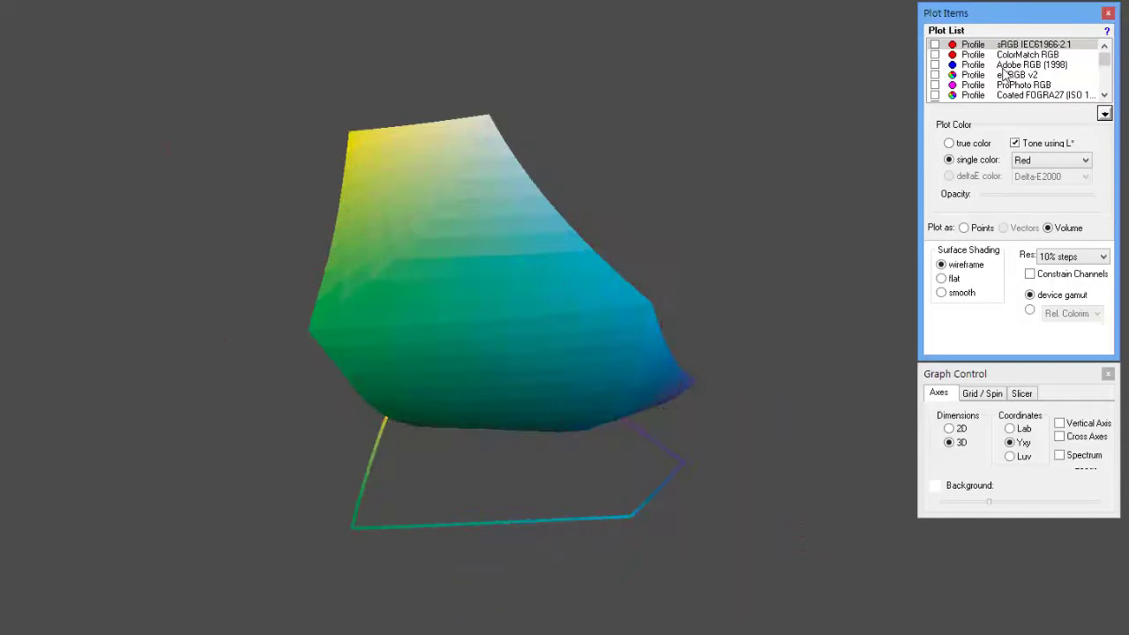
pyautogui.click(940, 66)
pyautogui.click(935, 66)
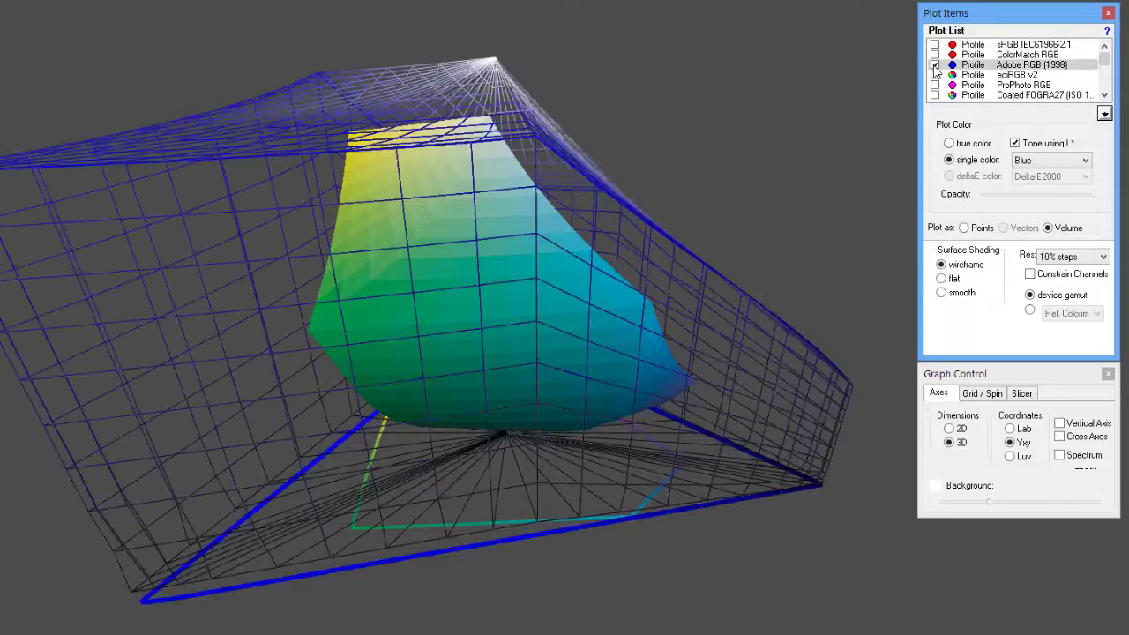
pyautogui.moveTo(640, 335); pyautogui.dragTo(25, 292)
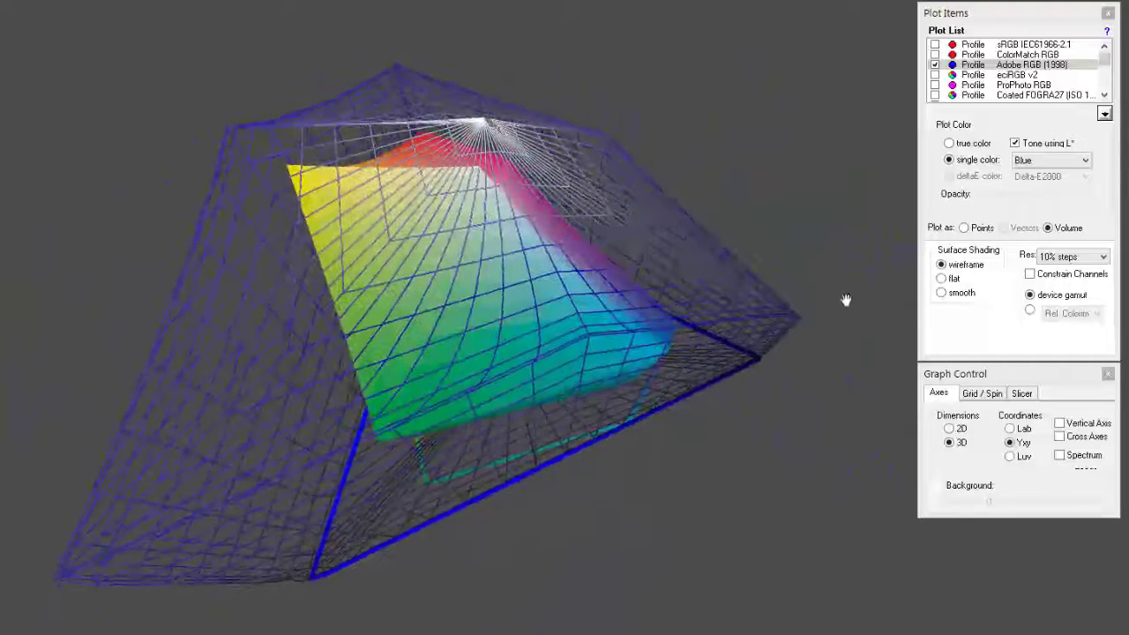
pyautogui.click(948, 428)
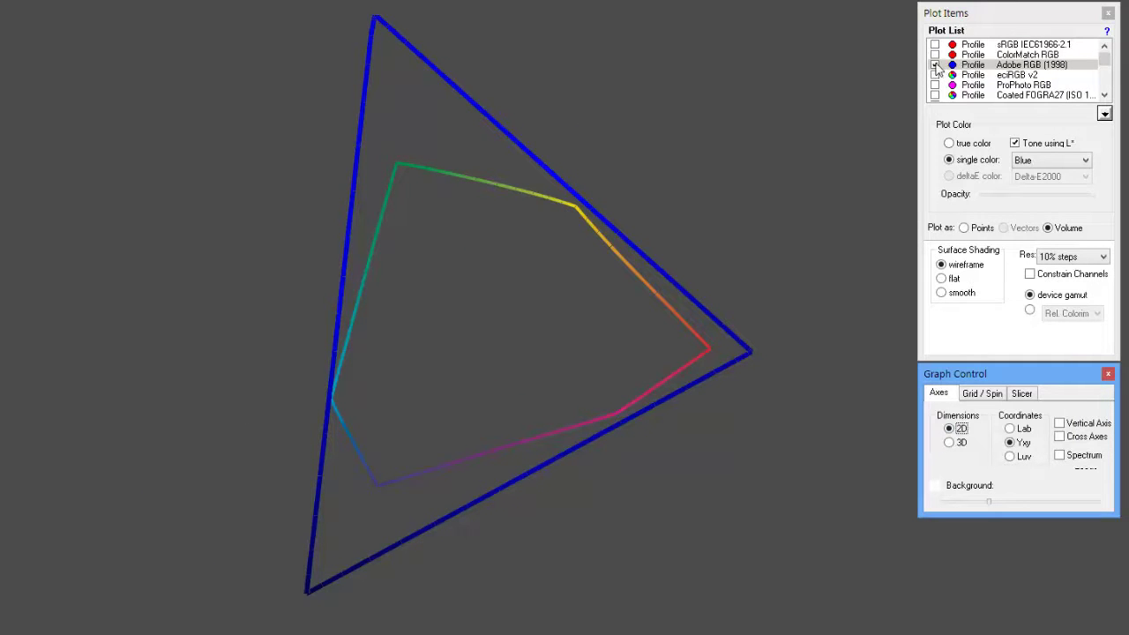
# - Uncheck U.S. Web Coated (SWOP) and check Japan Color 2003 Web Coated, briefly re-comparing with SWOP
pyautogui.moveTo(1109, 57); pyautogui.dragTo(1108, 88)
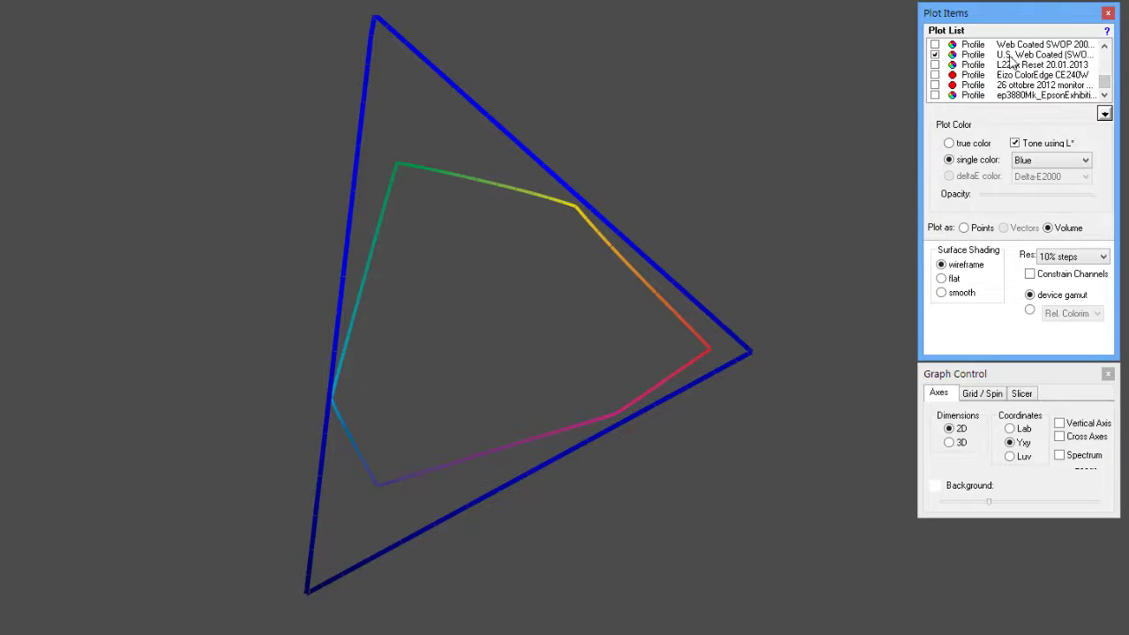
pyautogui.click(1009, 57)
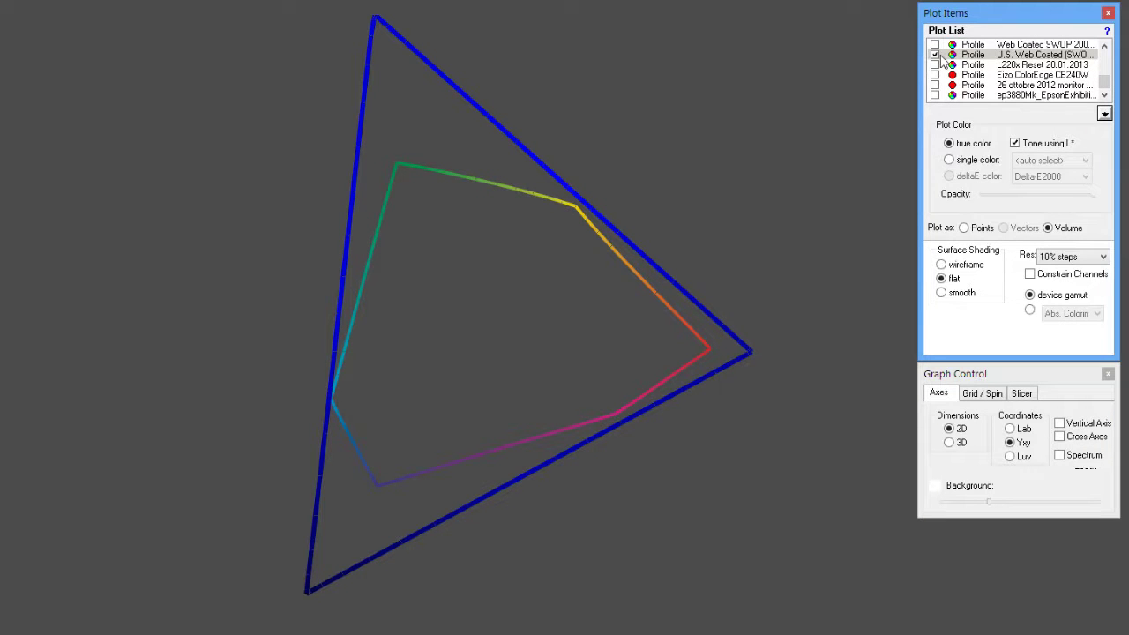
pyautogui.click(935, 55)
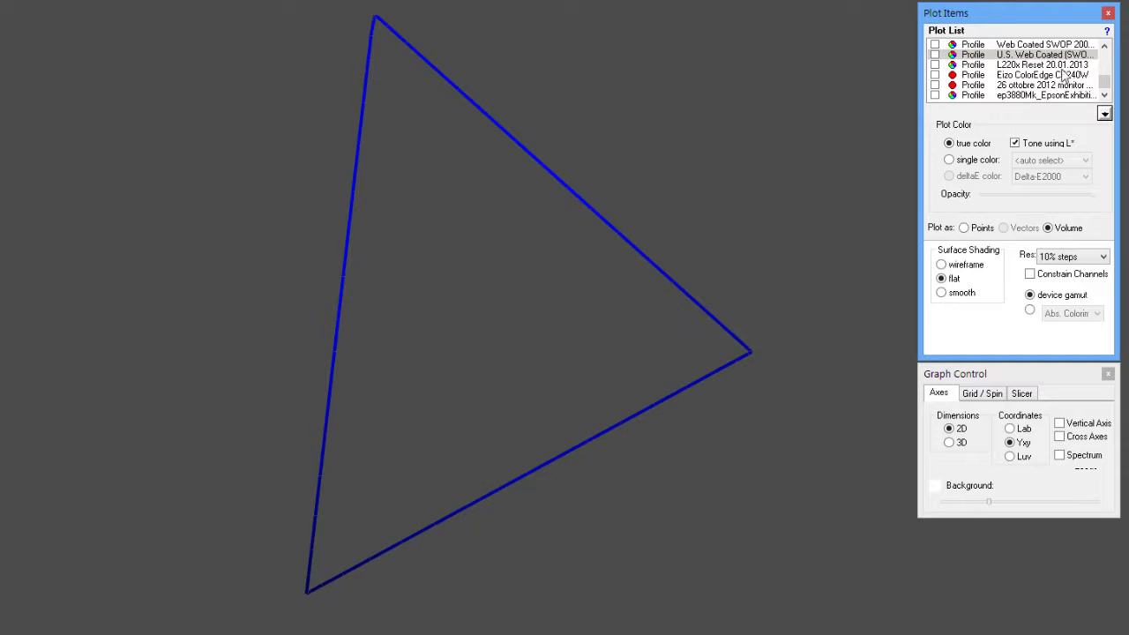
pyautogui.scroll(3, 1034, 73)
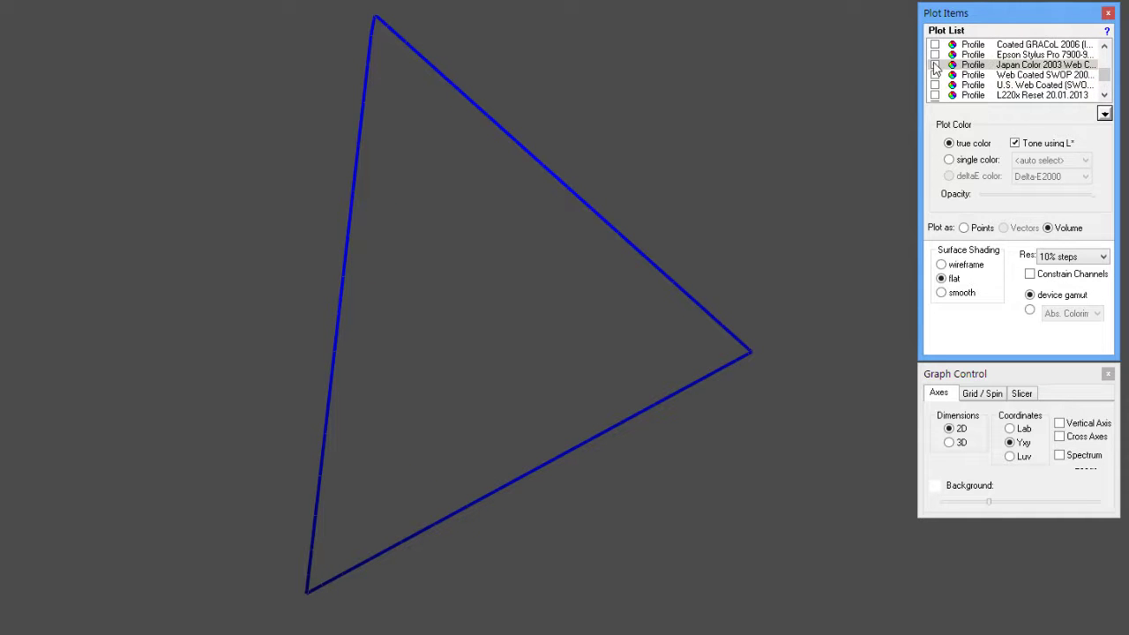
pyautogui.click(934, 65)
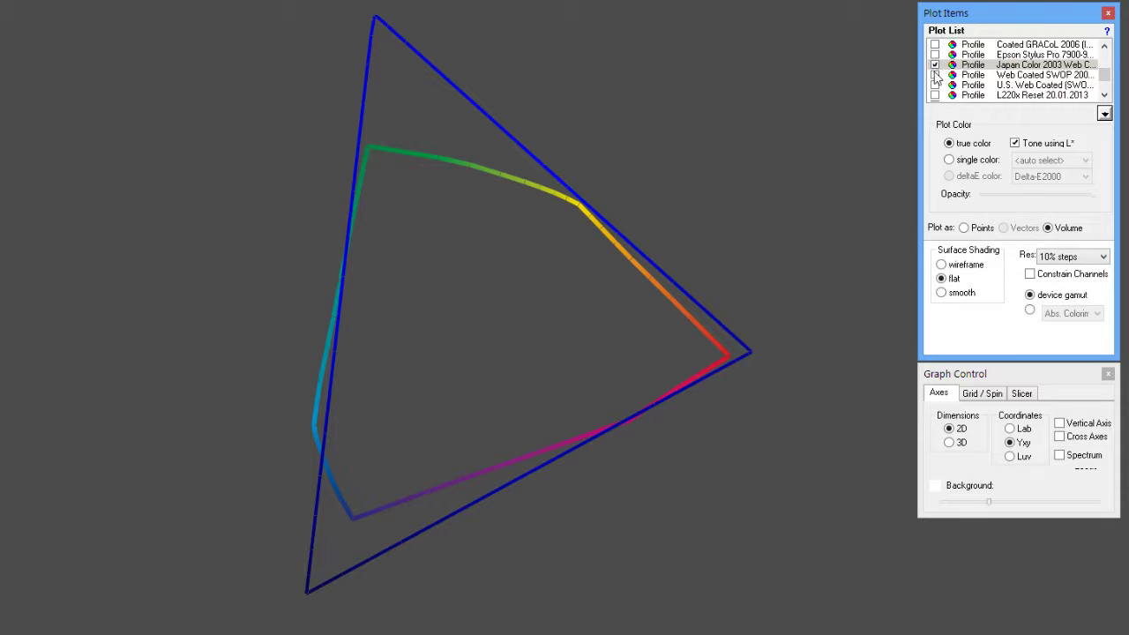
pyautogui.click(935, 85)
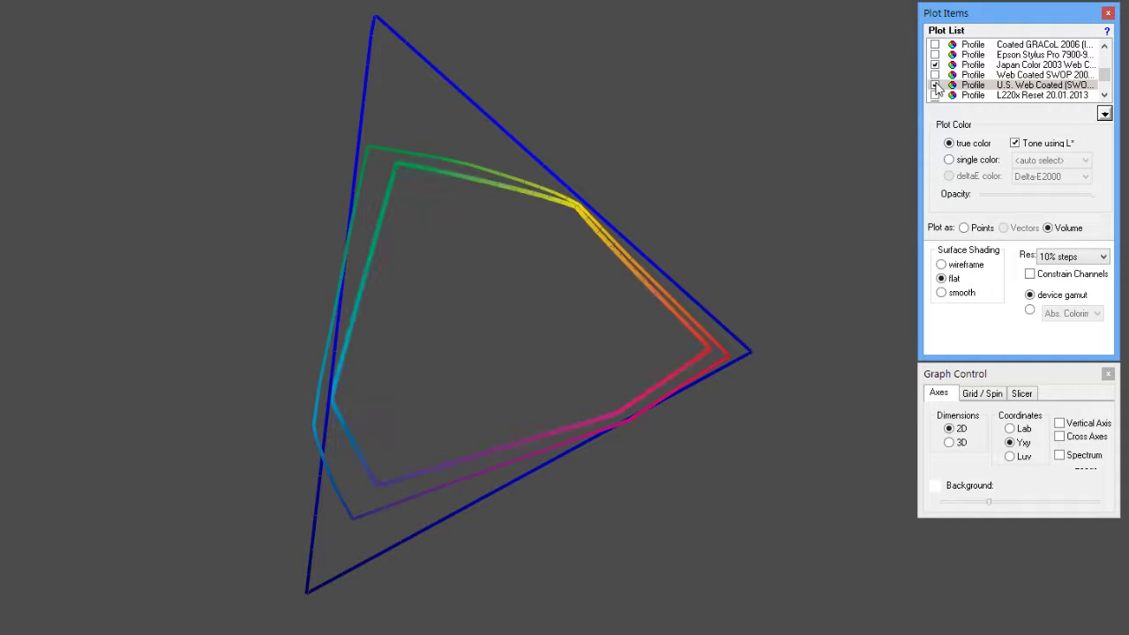
pyautogui.click(975, 67)
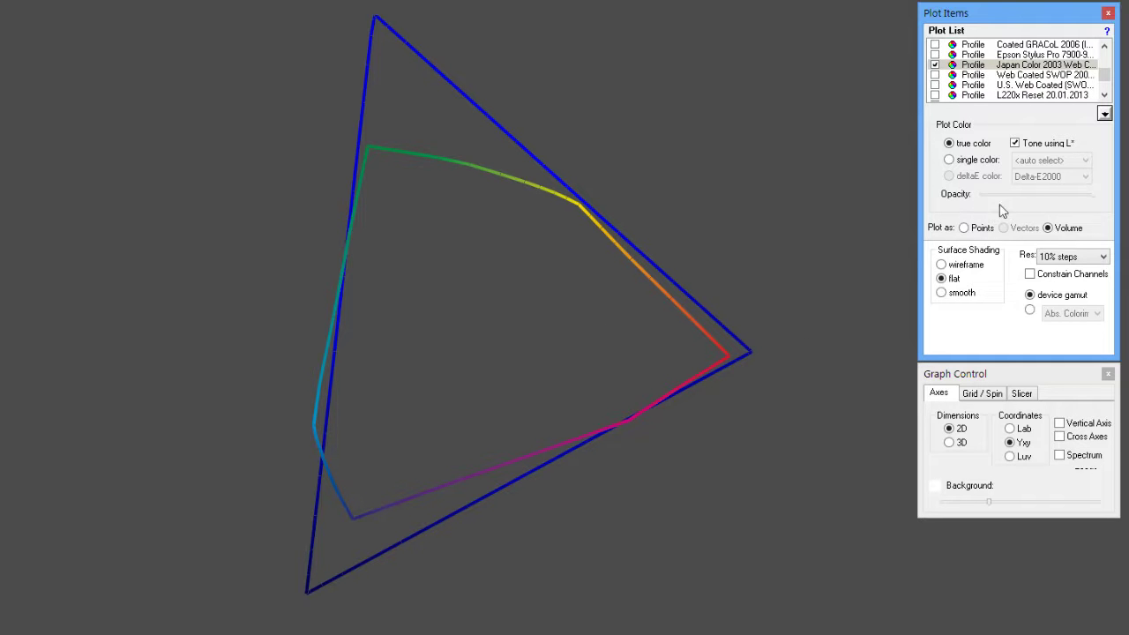
# - Preview the press gamut in 3D, then check Coated GRACoL 2006 and uncheck Japan Color 2003
pyautogui.click(948, 442)
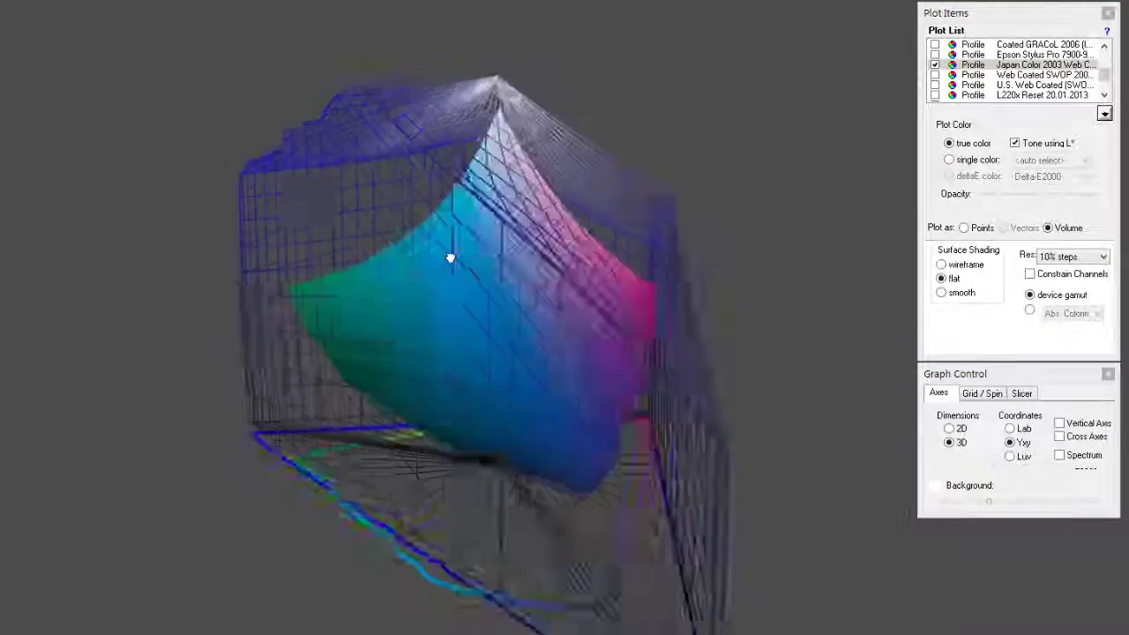
pyautogui.moveTo(431, 256); pyautogui.dragTo(2, 280)
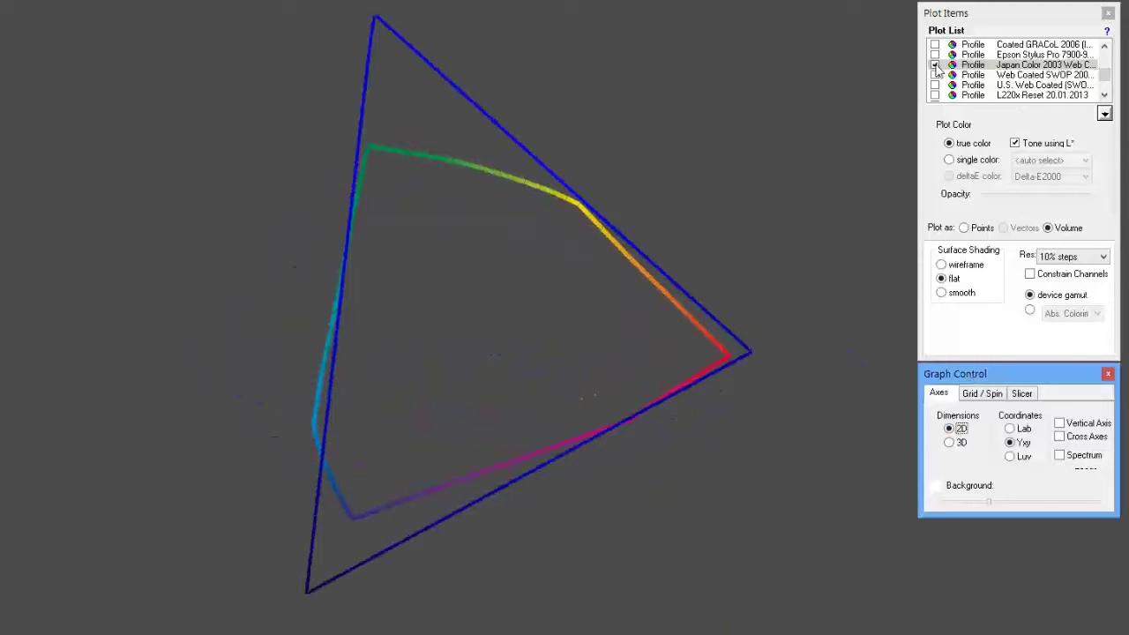
pyautogui.click(1027, 48)
pyautogui.click(934, 45)
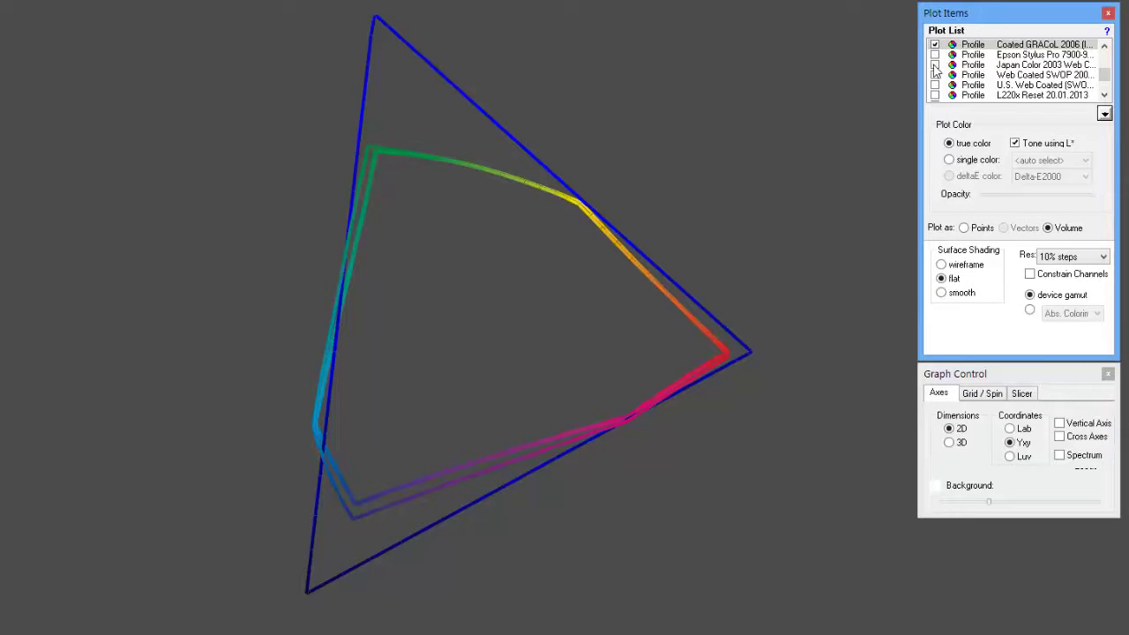
pyautogui.click(934, 66)
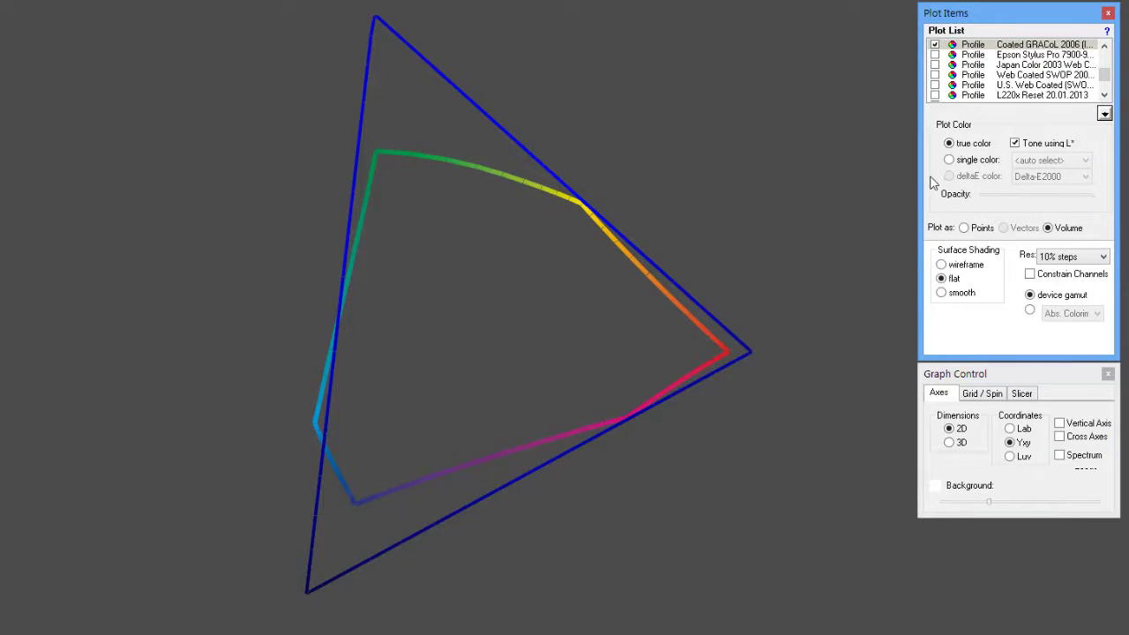
# - Switch the Coated GRACoL 2006 comparison to 3D and rotate it inside the Adobe RGB wireframe
pyautogui.click(949, 443)
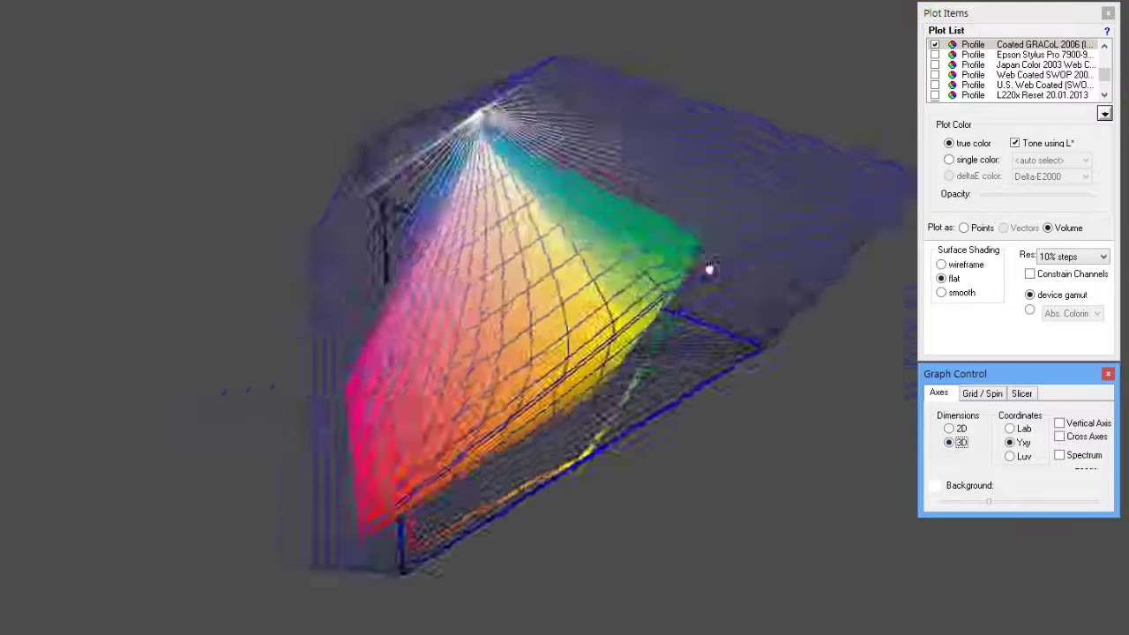
pyautogui.moveTo(709, 269); pyautogui.dragTo(524, 317)
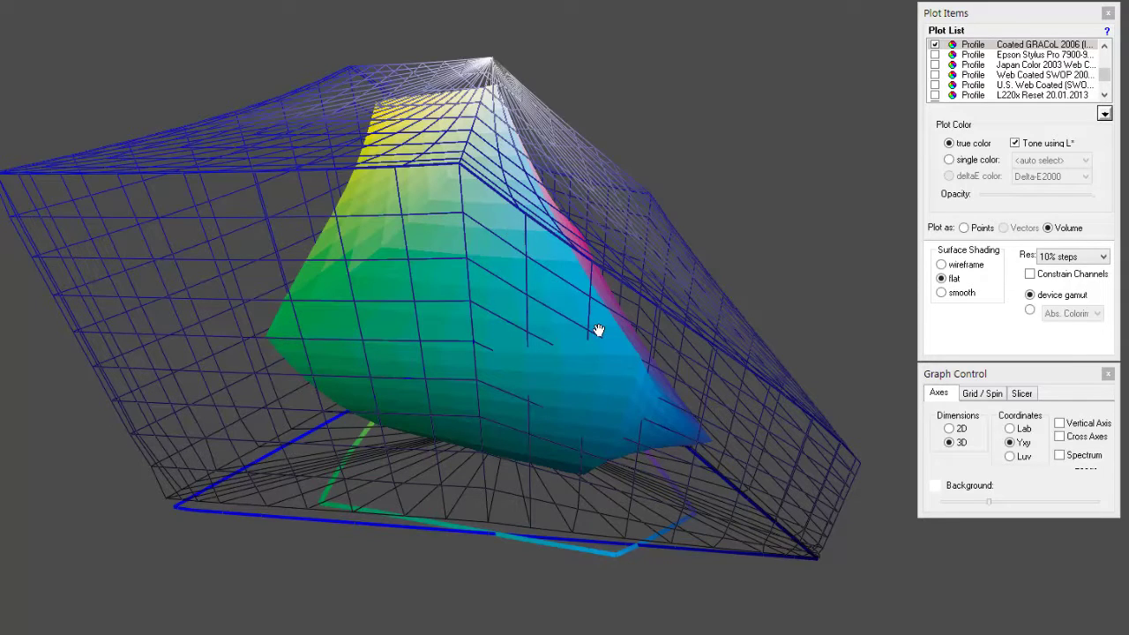
pyautogui.moveTo(629, 343); pyautogui.dragTo(413, 342)
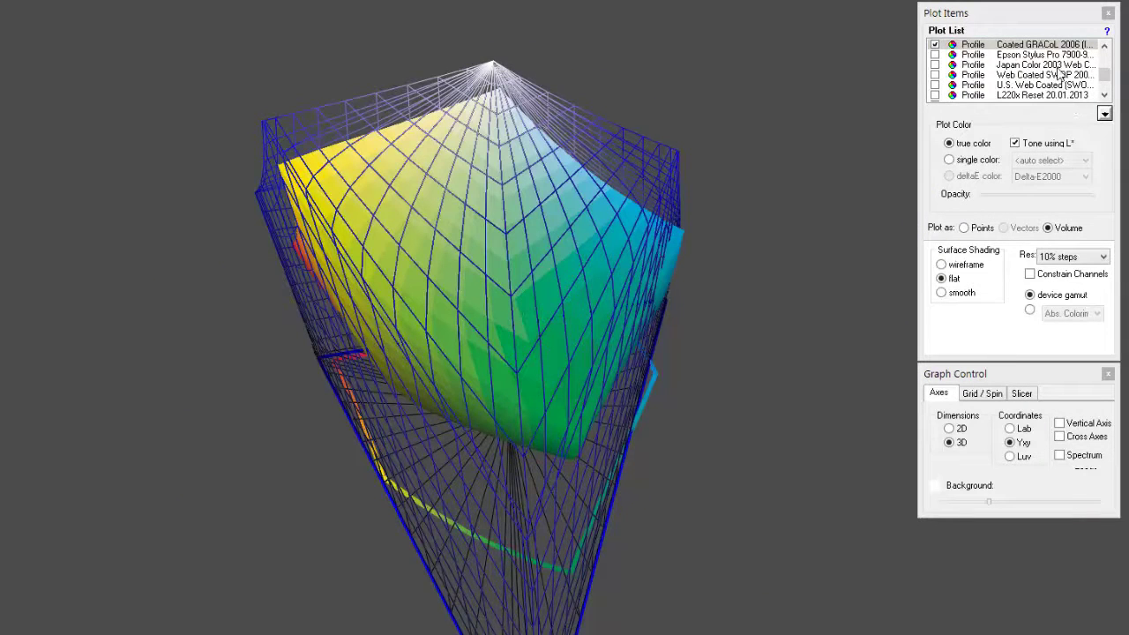
# - Uncheck Adobe RGB (1998) and plot eciRGB v2 instead
pyautogui.moveTo(1108, 78); pyautogui.dragTo(1107, 59)
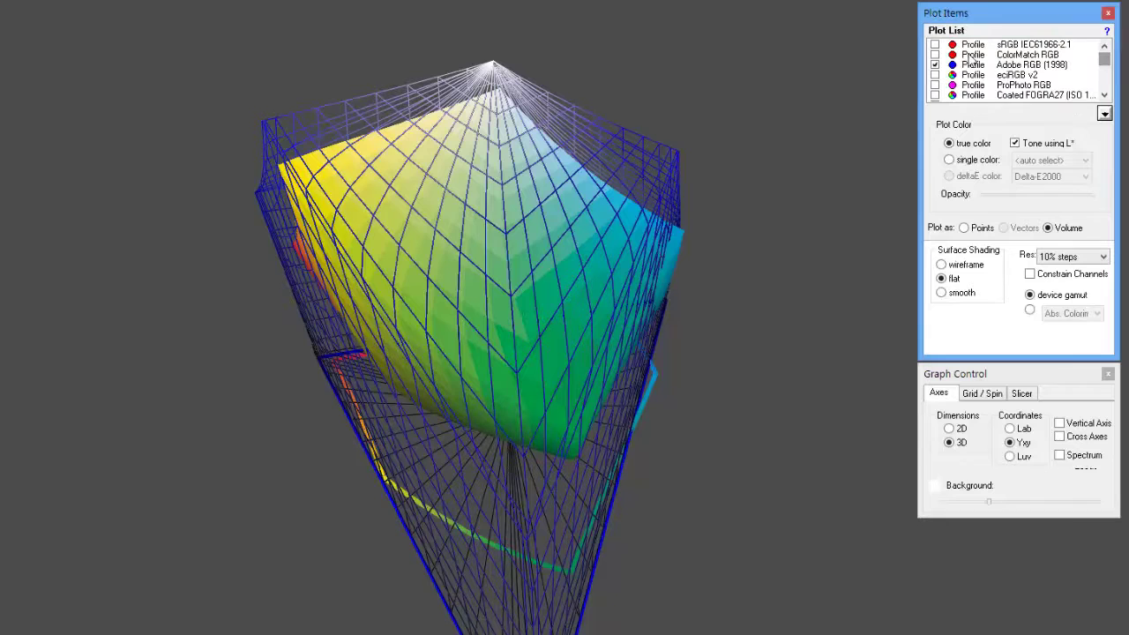
pyautogui.click(933, 65)
pyautogui.click(951, 76)
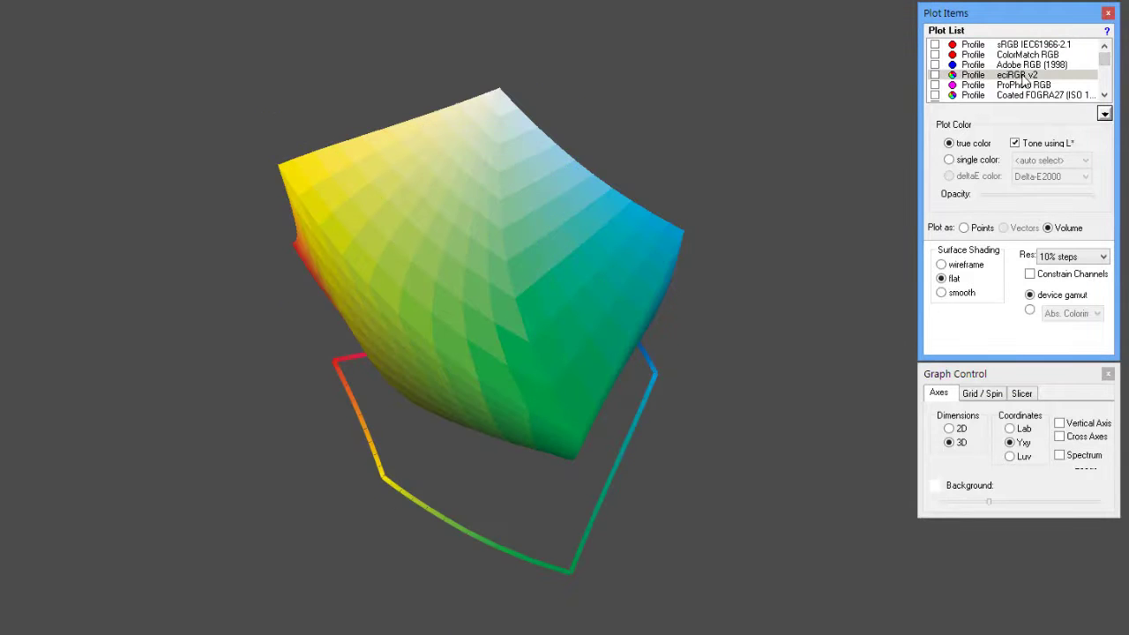
pyautogui.click(935, 75)
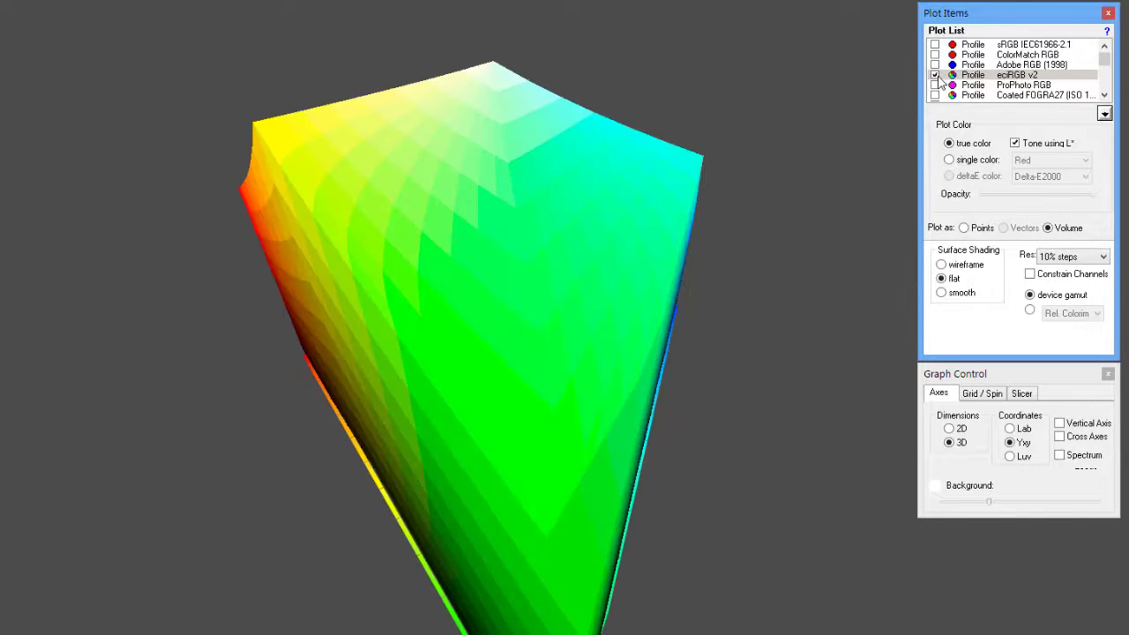
# - Draw eciRGB v2 as a single-colour Blue wireframe and rotate to compare it with GRACoL
pyautogui.click(941, 265)
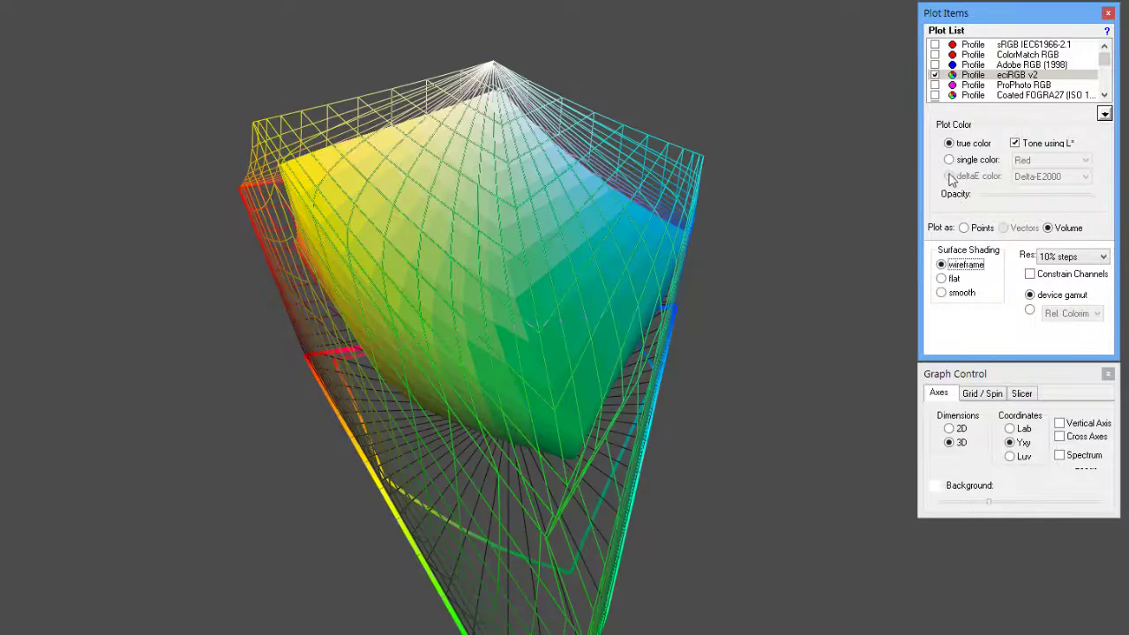
pyautogui.click(949, 159)
pyautogui.click(1042, 157)
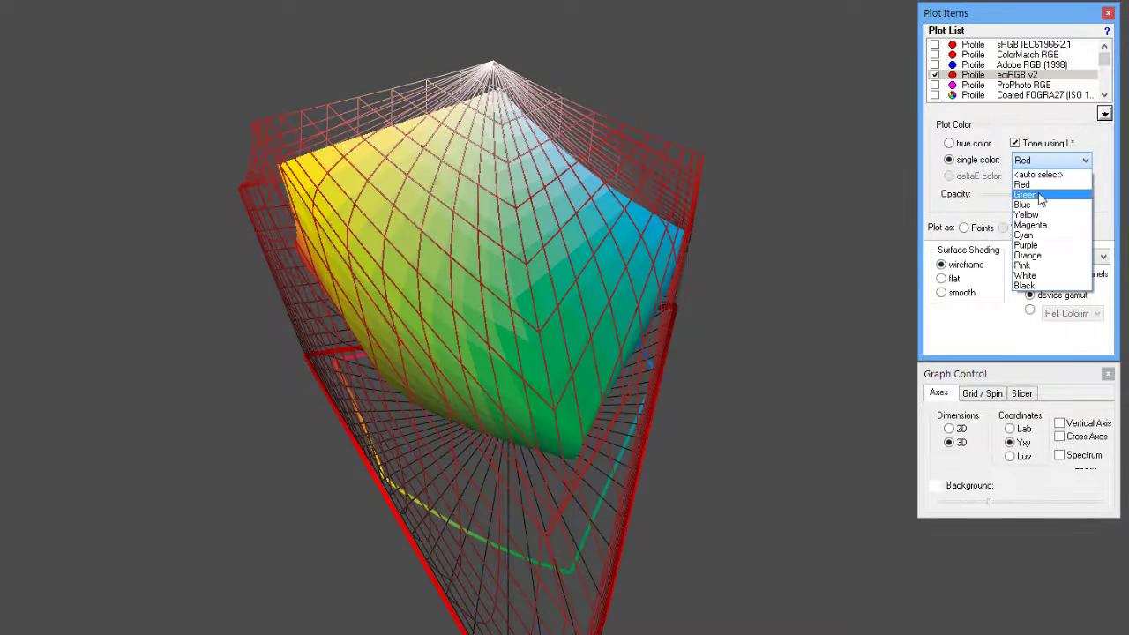
pyautogui.click(1027, 204)
pyautogui.click(732, 251)
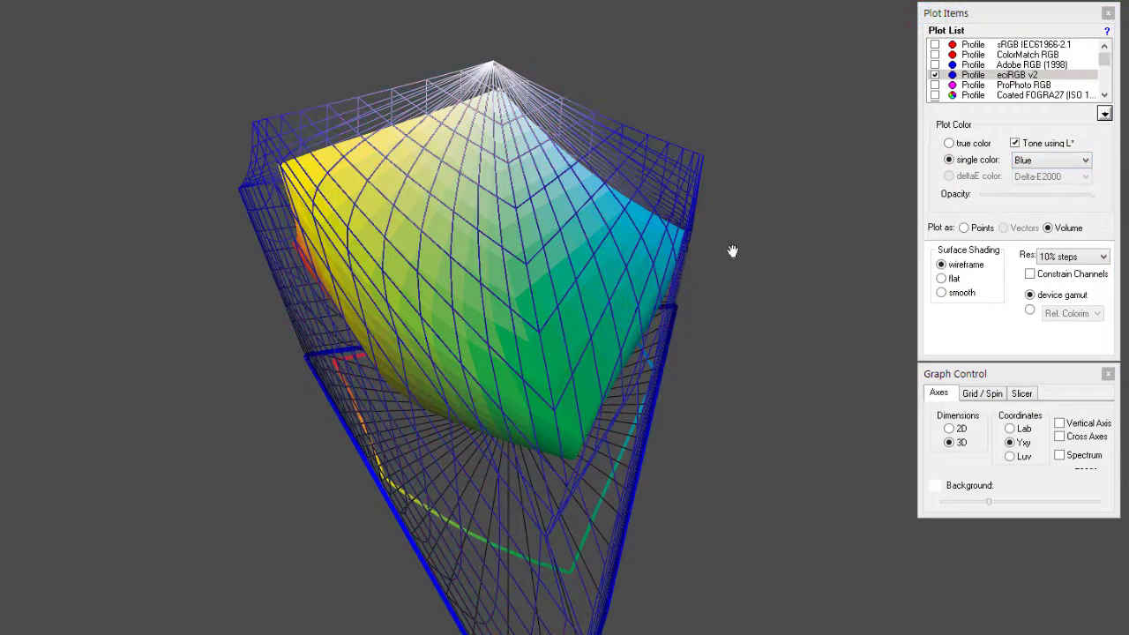
pyautogui.moveTo(741, 316); pyautogui.dragTo(0, 302)
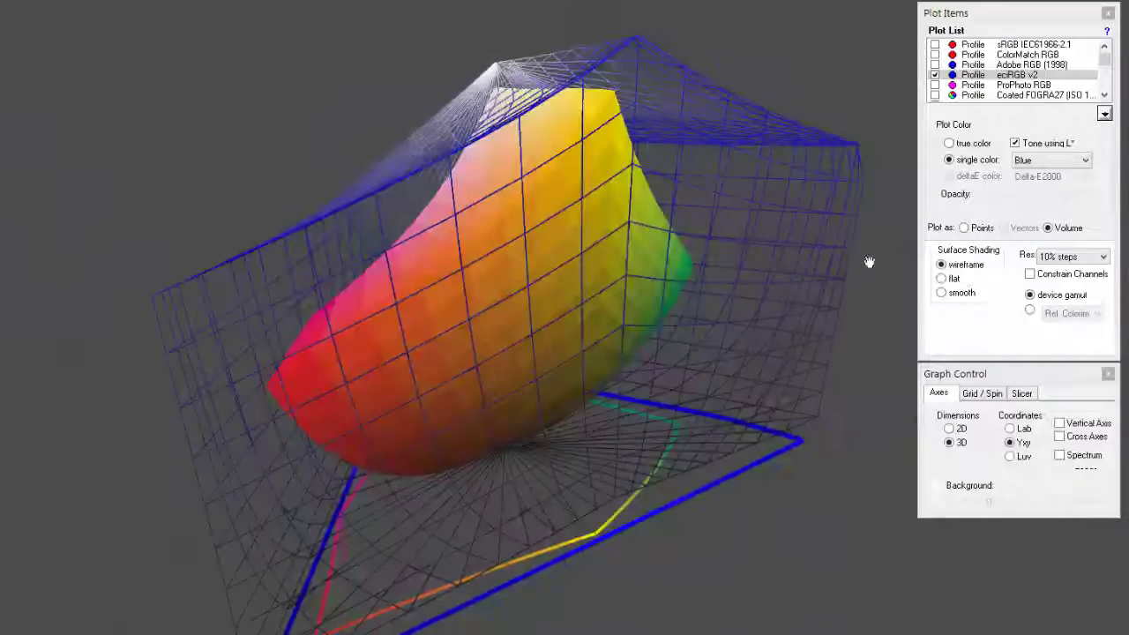
# - Hide eciRGB v2, then in 2D check Coated FOGRA39, uncheck Coated GRACoL 2006, and switch to 3D
pyautogui.click(935, 75)
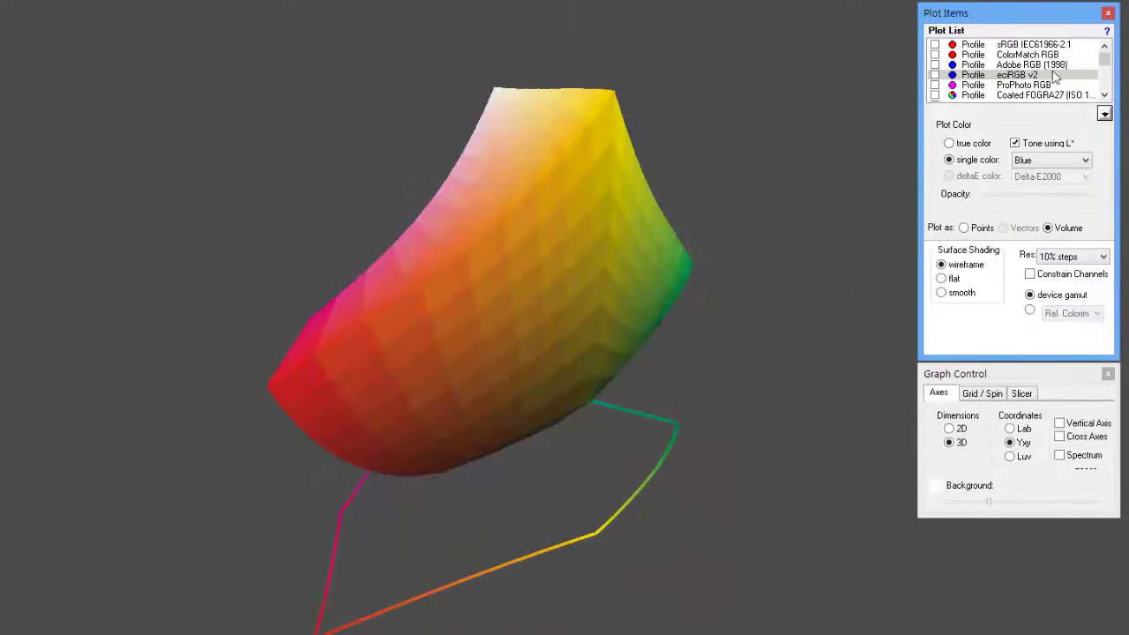
pyautogui.scroll(-1, 1101, 70)
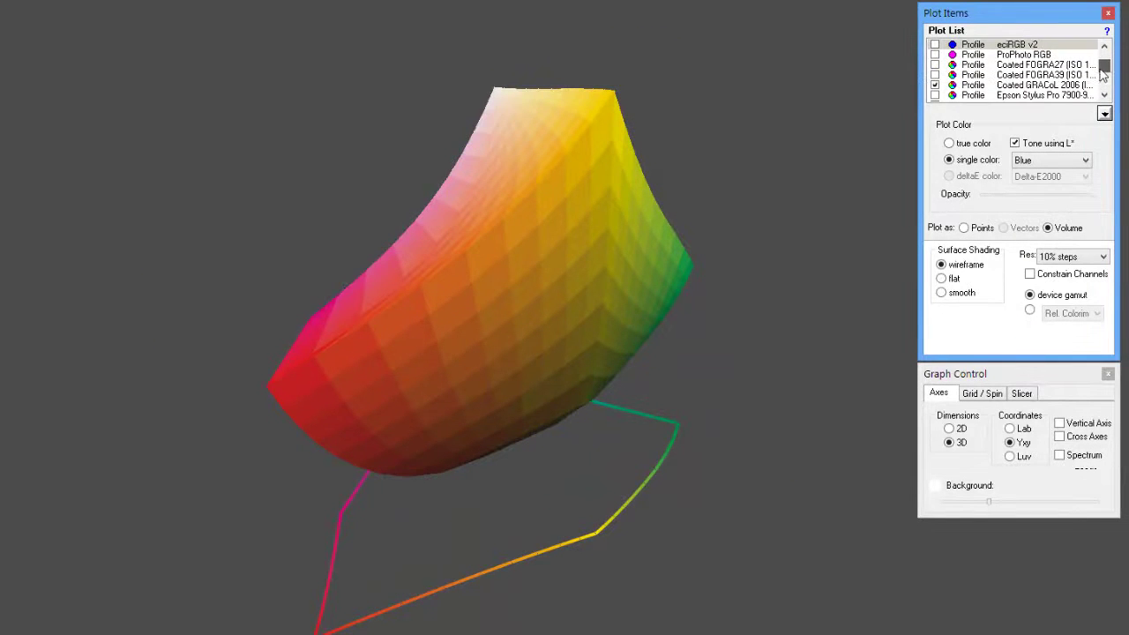
pyautogui.click(950, 428)
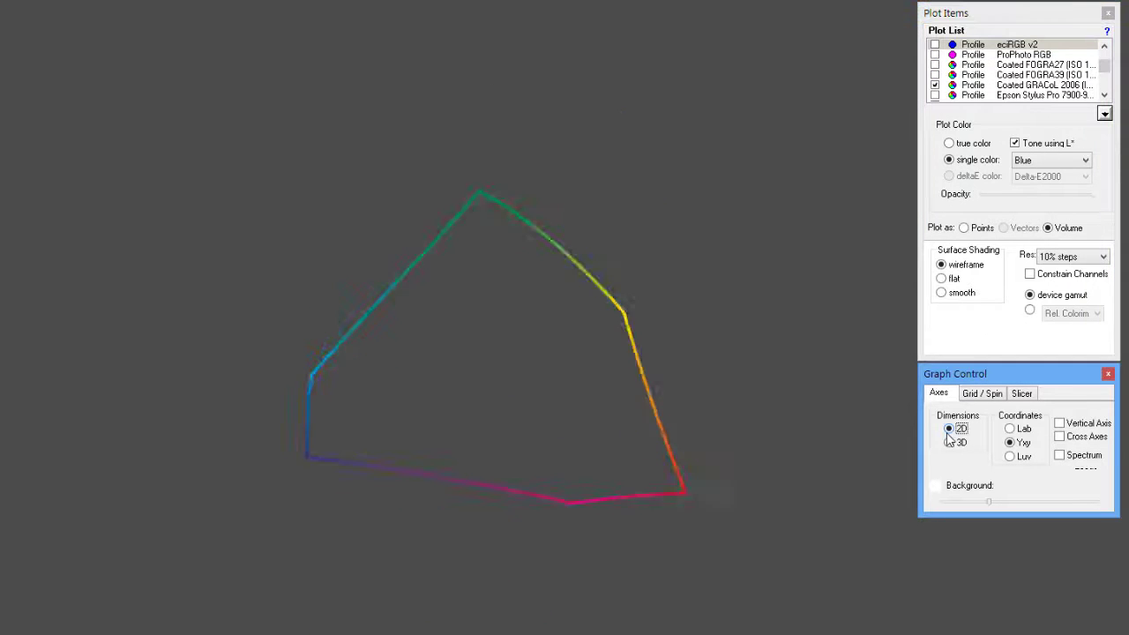
pyautogui.click(1034, 86)
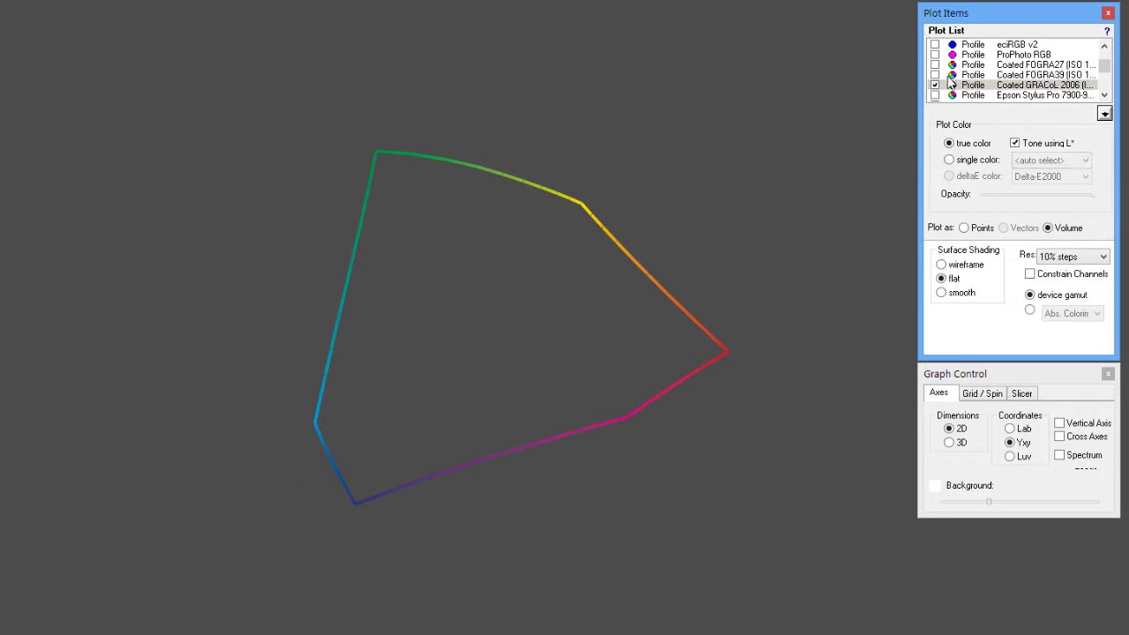
pyautogui.click(935, 75)
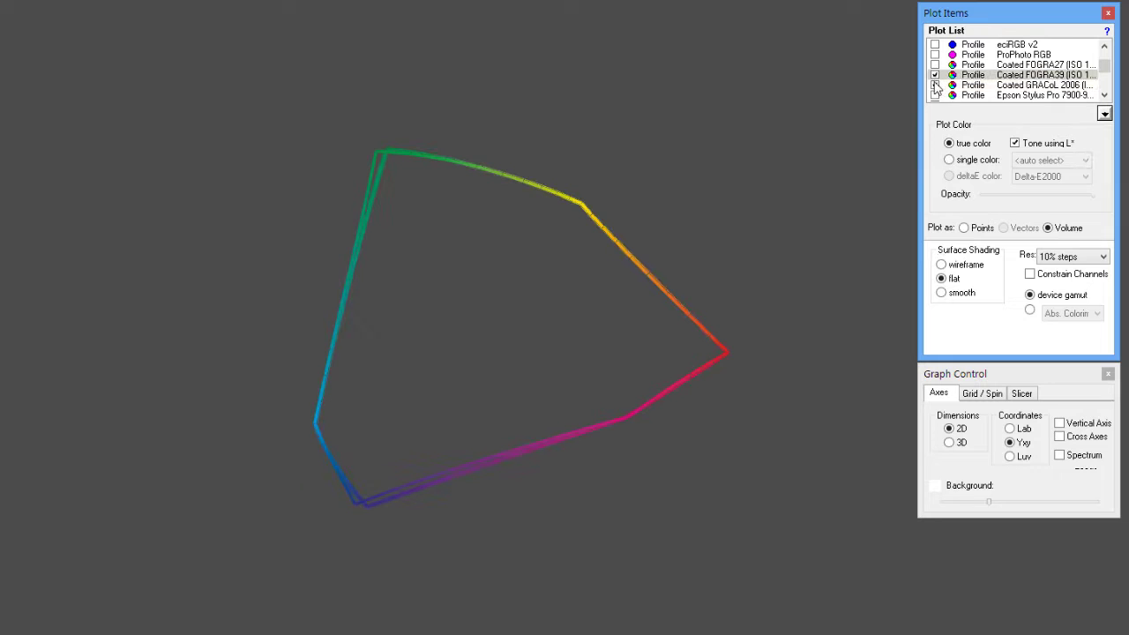
pyautogui.click(935, 86)
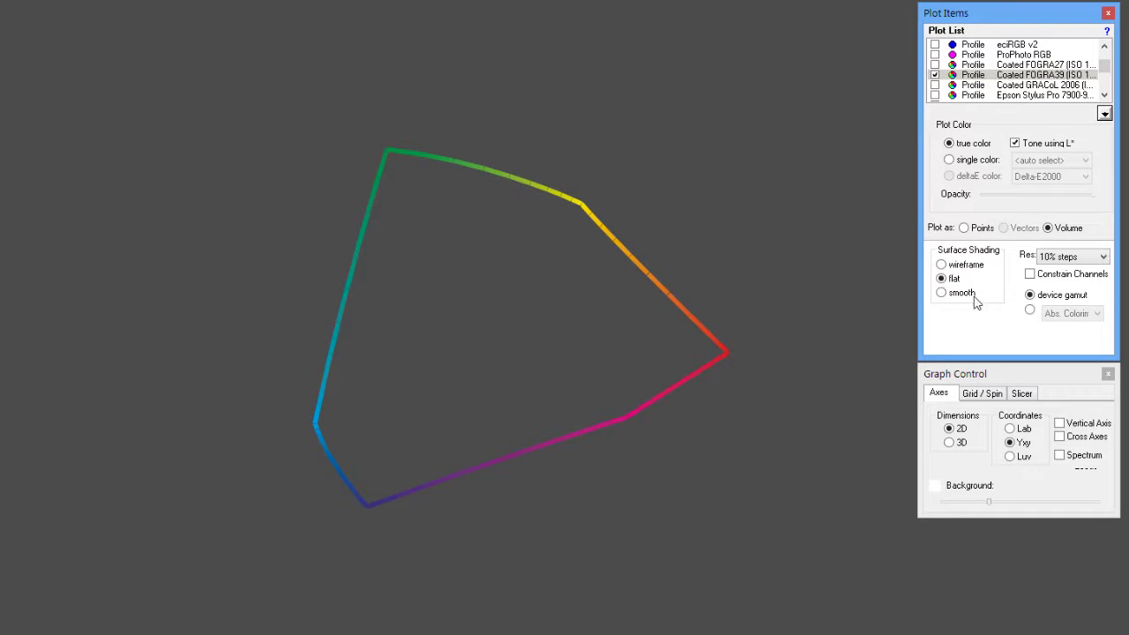
pyautogui.click(949, 441)
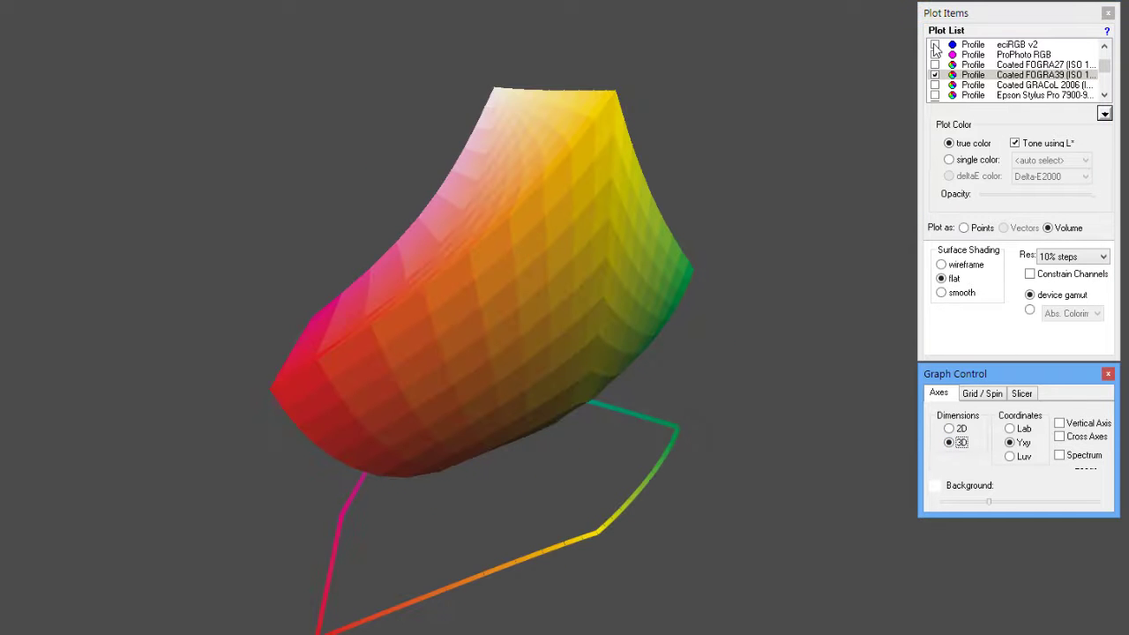
# - Overlay the eciRGB v2 wireframe on the FOGRA39 solid, briefly comparing Adobe RGB, and rotate the plot
pyautogui.click(935, 45)
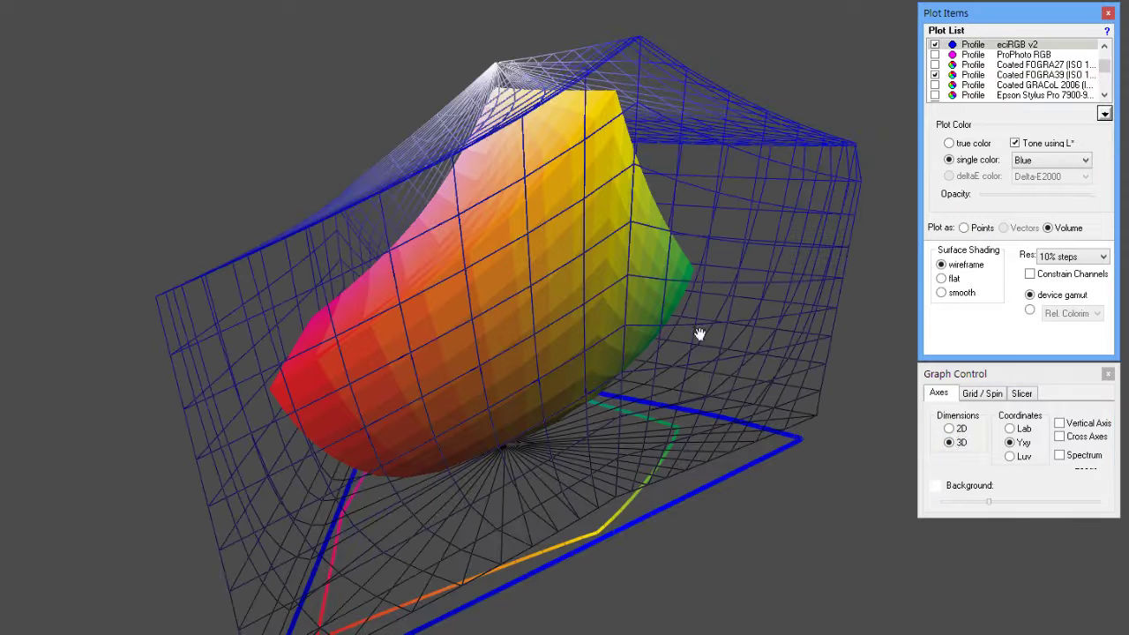
pyautogui.moveTo(699, 333); pyautogui.dragTo(128, 351)
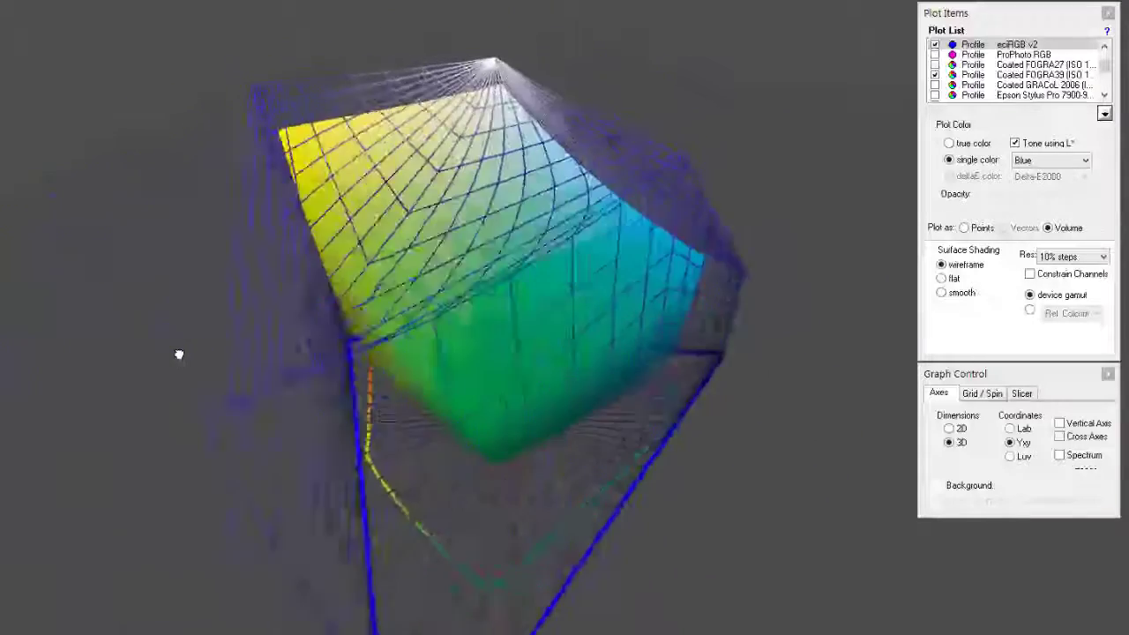
pyautogui.click(1103, 51)
pyautogui.click(935, 74)
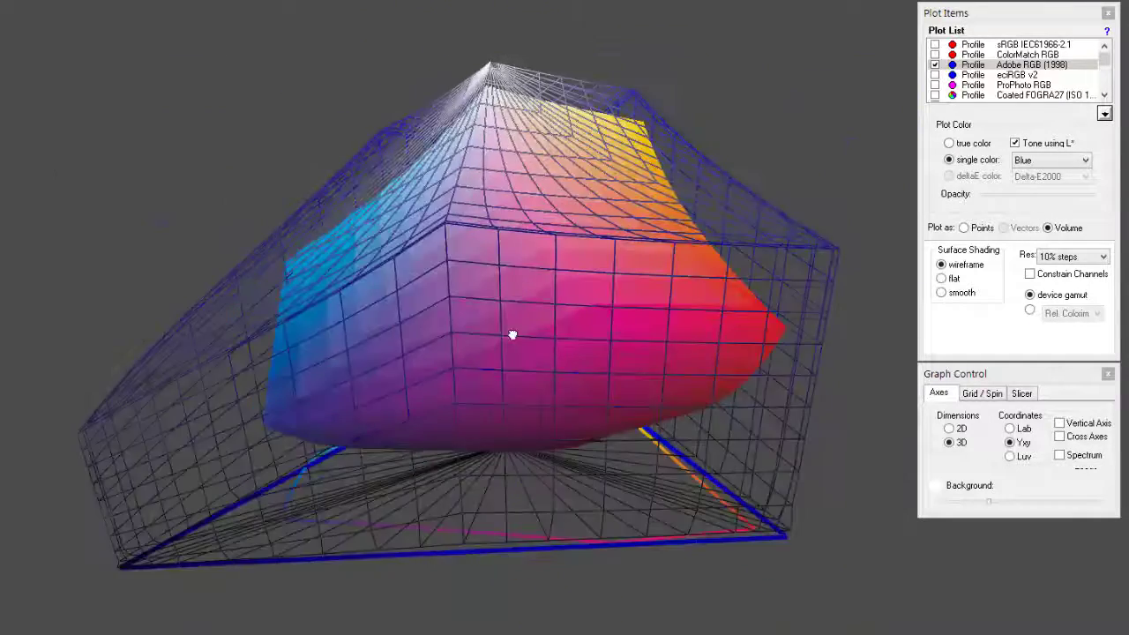
pyautogui.click(934, 75)
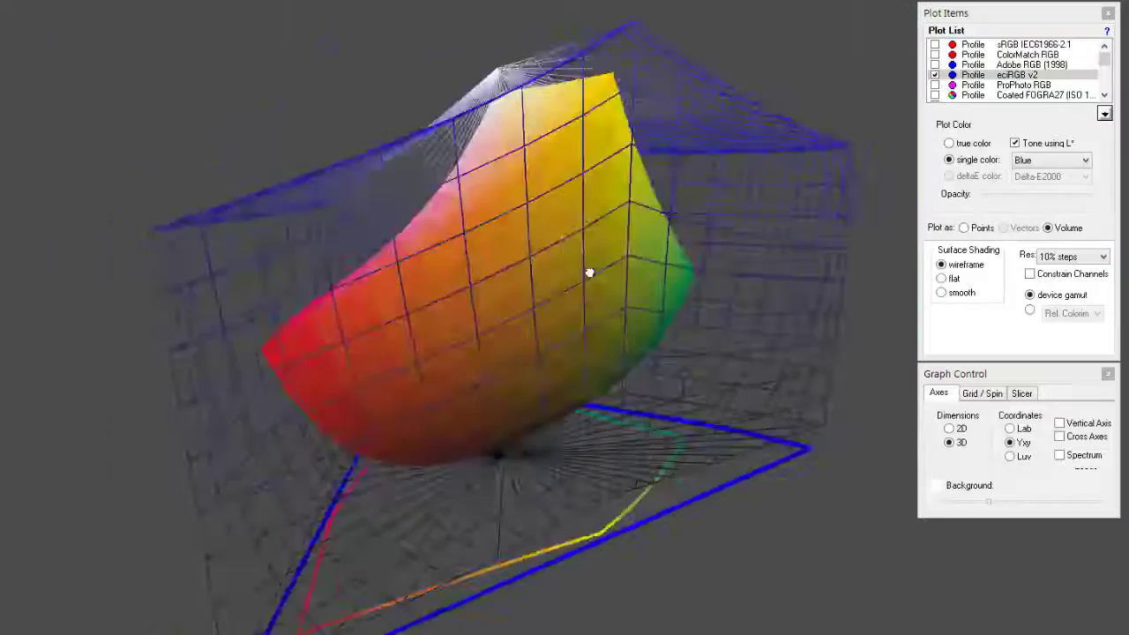
pyautogui.moveTo(589, 273); pyautogui.dragTo(445, 291)
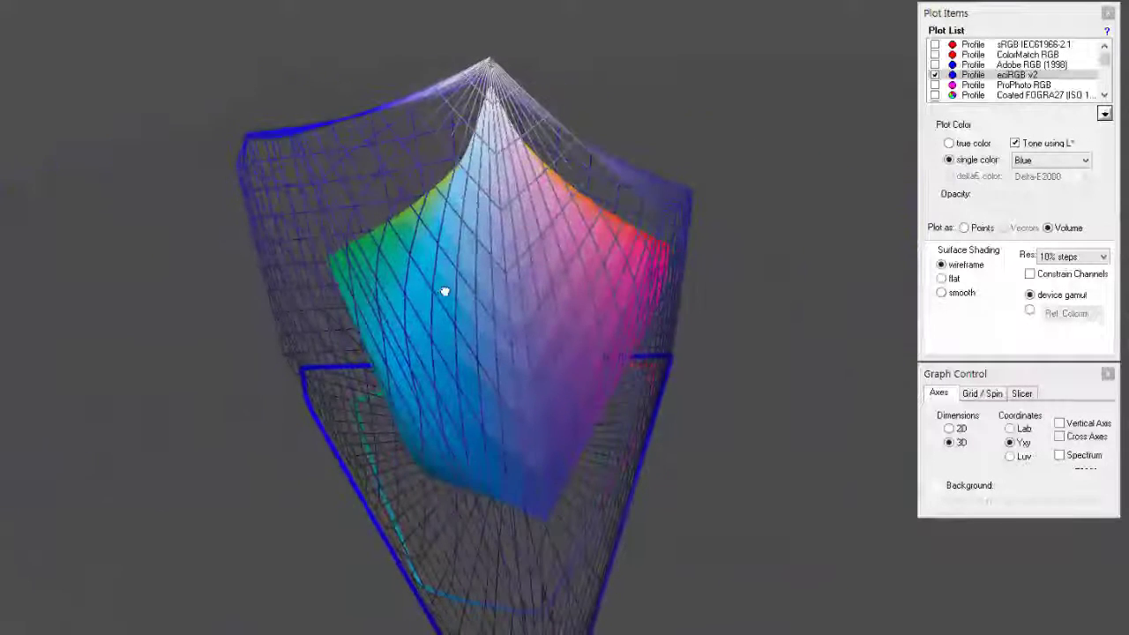
# - Remove eciRGB v2 from the plot and switch the graph to 2D
pyautogui.click(935, 75)
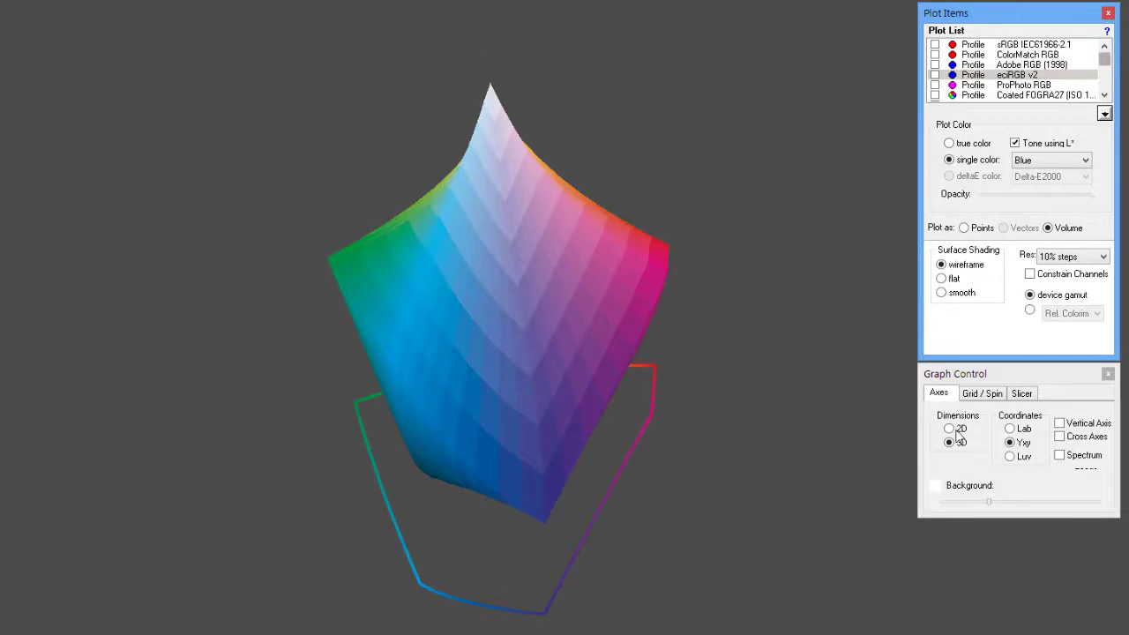
pyautogui.click(956, 430)
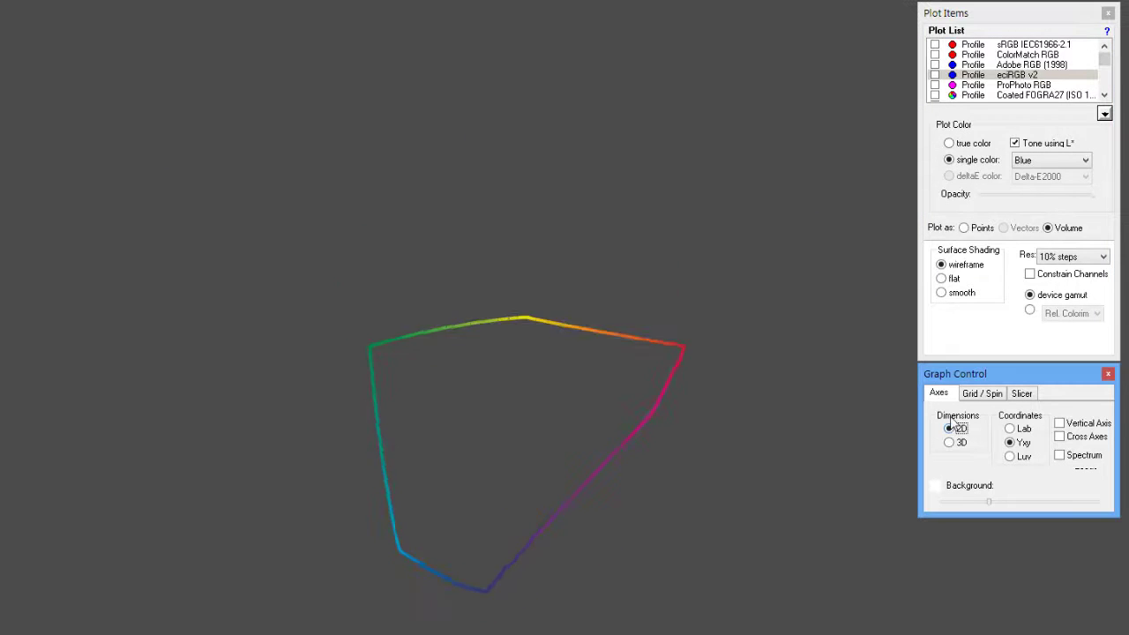
pyautogui.moveTo(1109, 64); pyautogui.dragTo(1109, 68)
# - Add the ep3880Mk Epson printer outline and hide the Coated FOGRA39 outline
pyautogui.click(1087, 67)
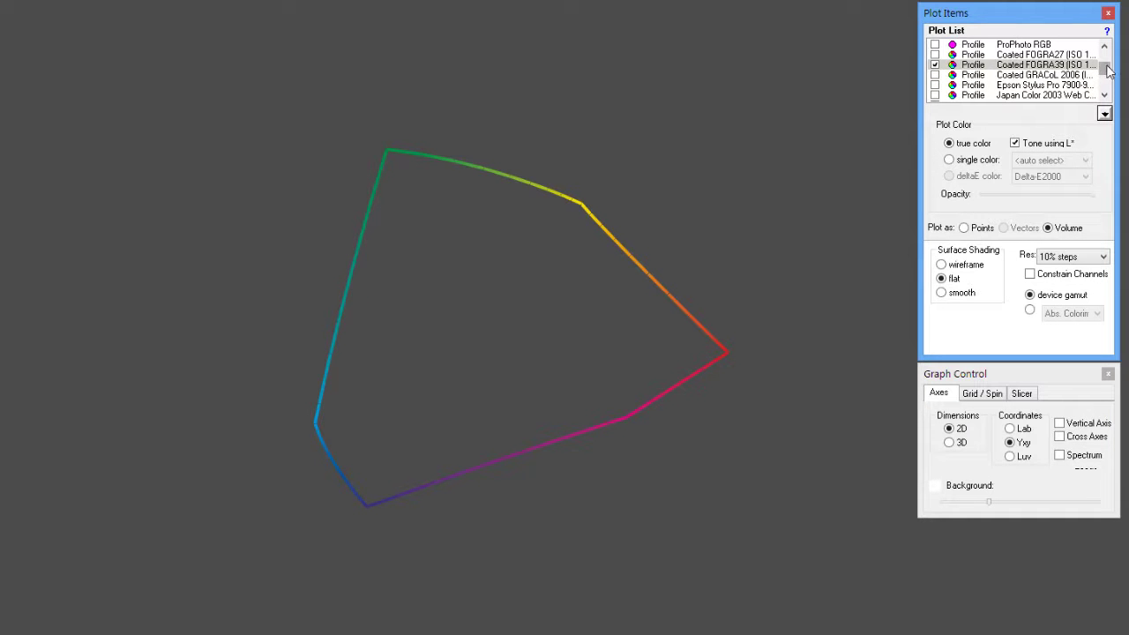
pyautogui.moveTo(1109, 70); pyautogui.dragTo(1109, 83)
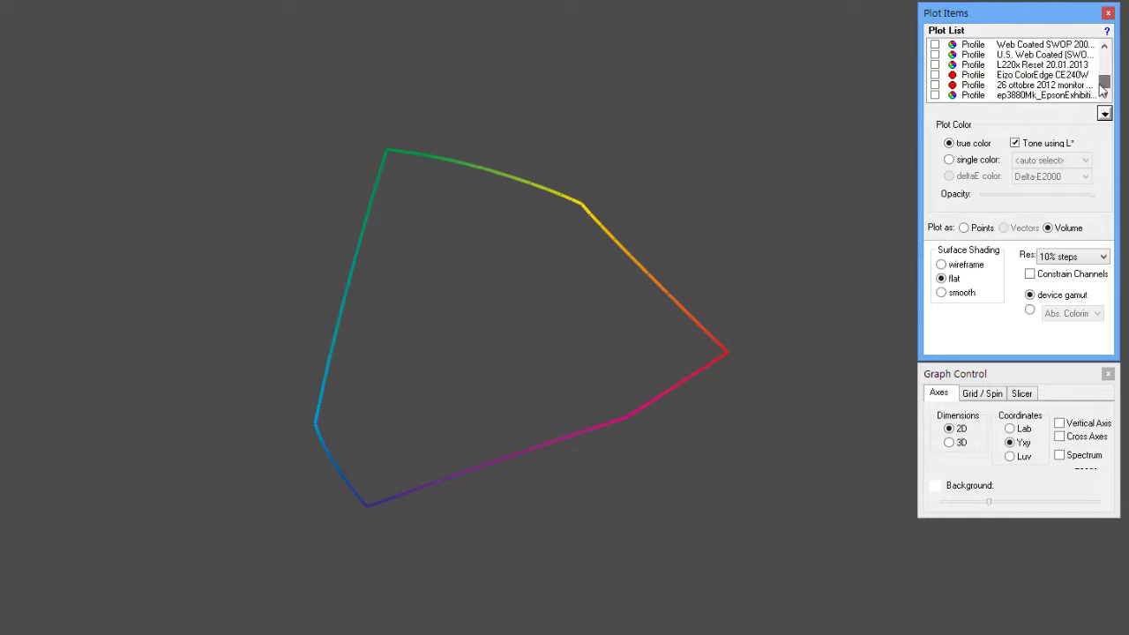
pyautogui.click(1021, 95)
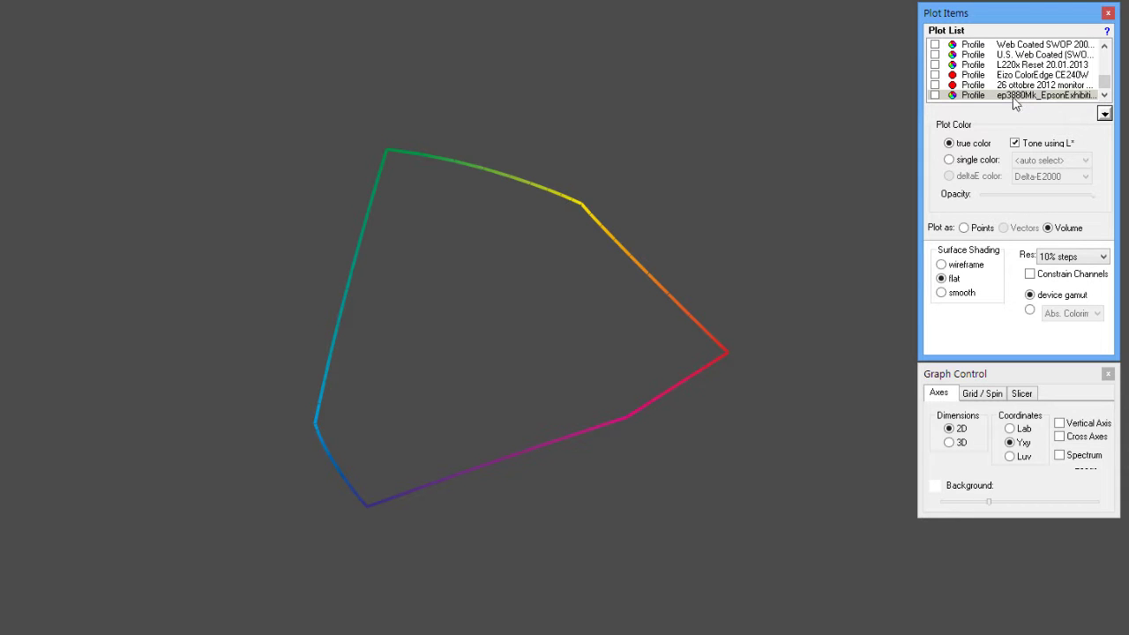
pyautogui.click(934, 95)
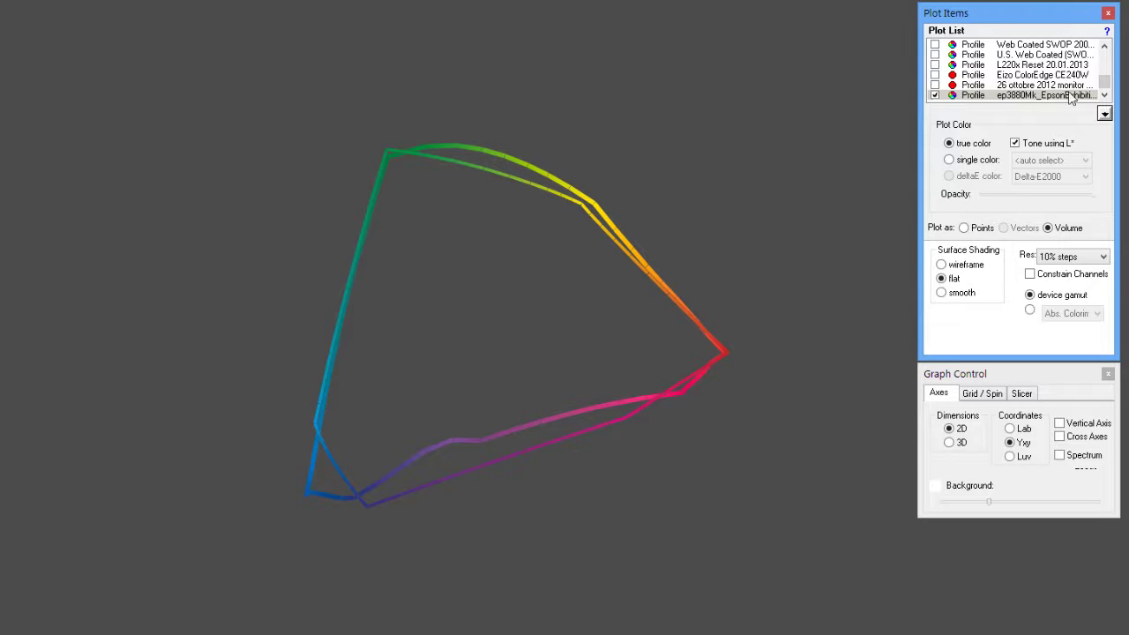
pyautogui.moveTo(1103, 81); pyautogui.dragTo(1107, 67)
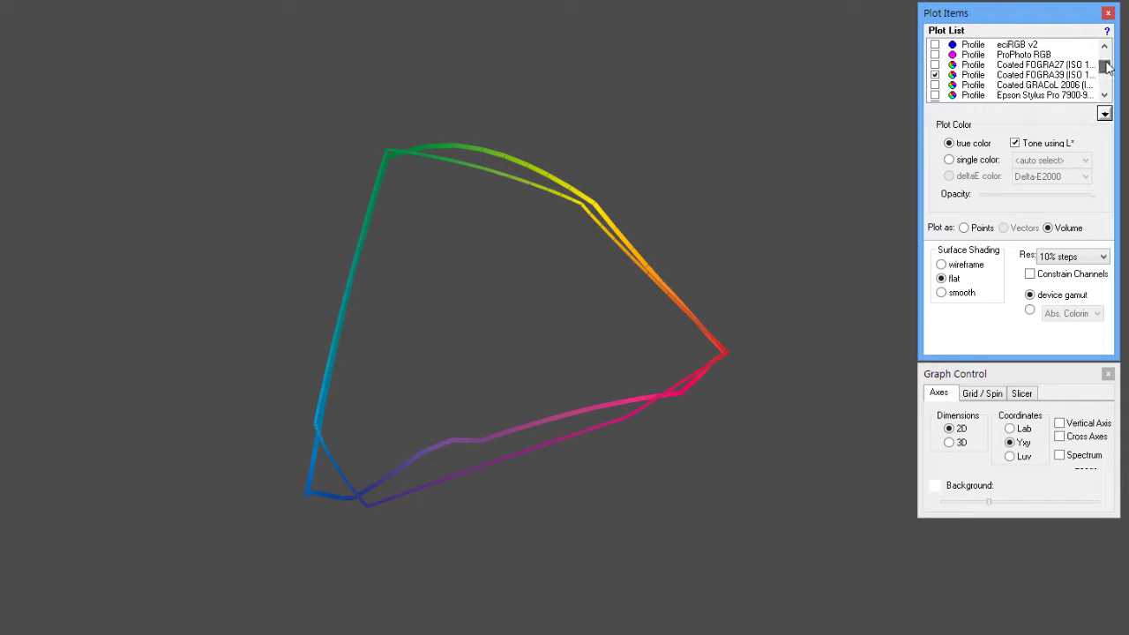
pyautogui.click(934, 76)
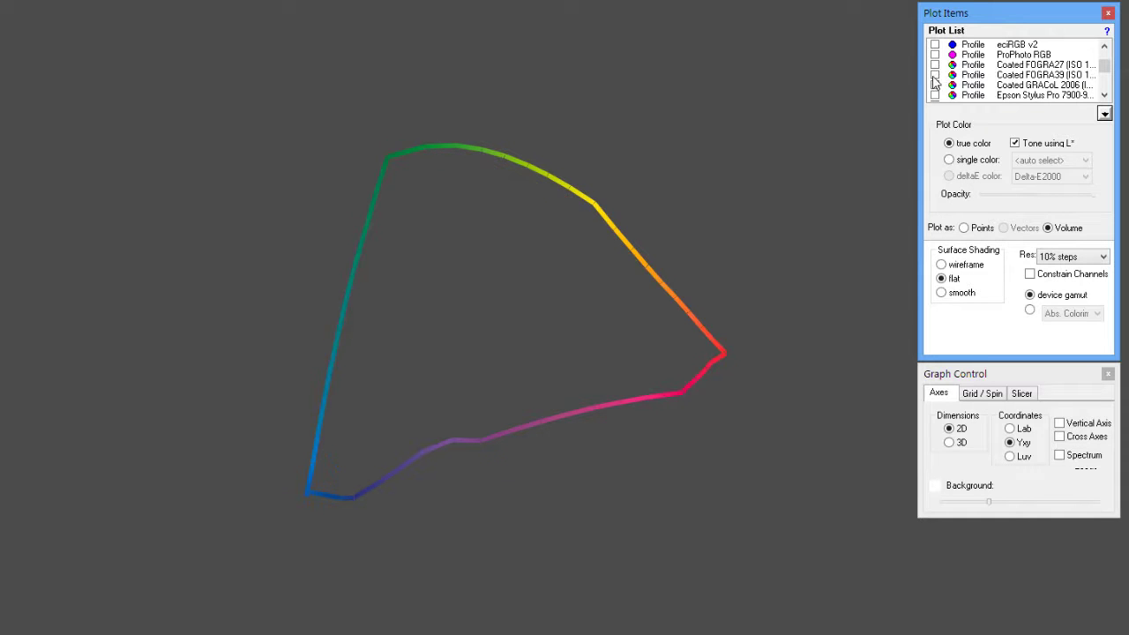
pyautogui.moveTo(1111, 65); pyautogui.dragTo(1110, 39)
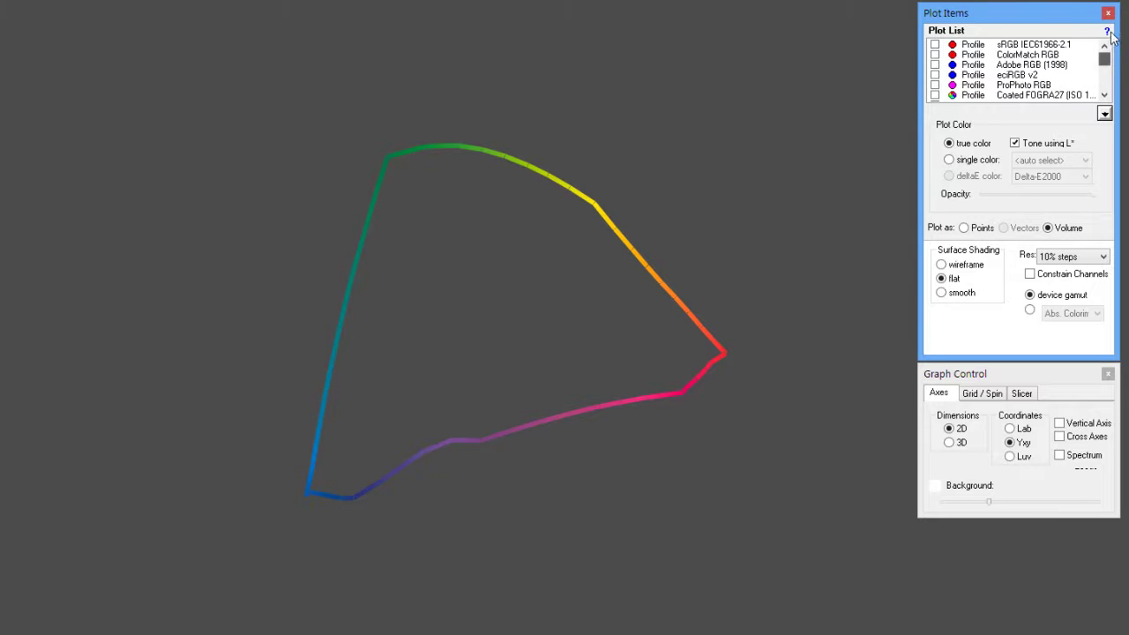
# - Plot the sRGB gamut, switch to 3D, and orbit it around the printer gamut solid
pyautogui.click(935, 45)
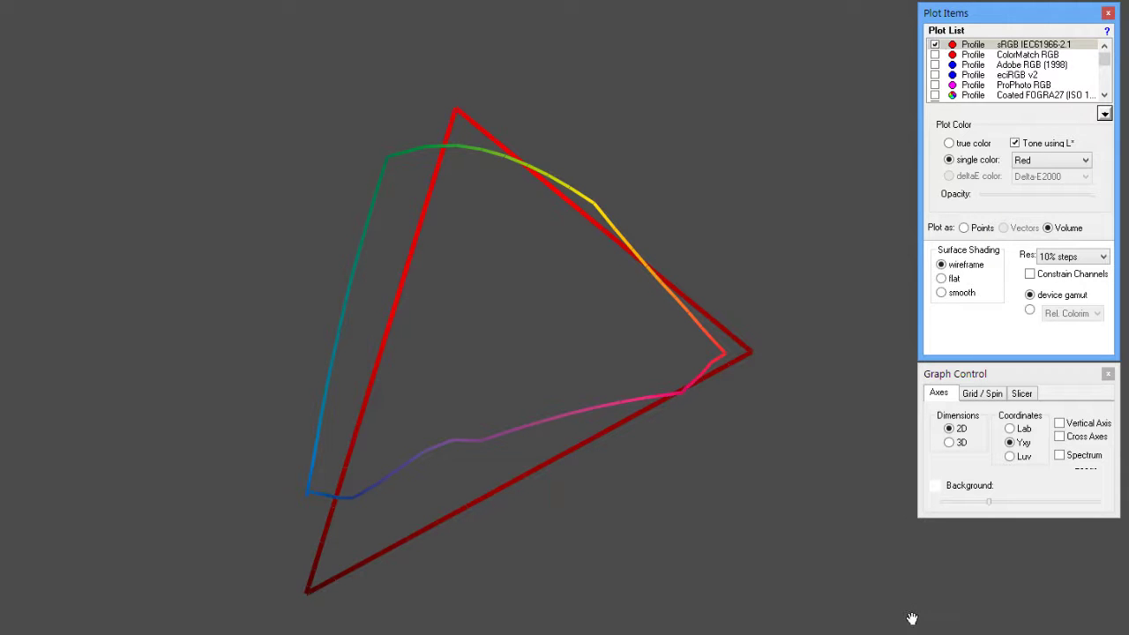
pyautogui.click(949, 442)
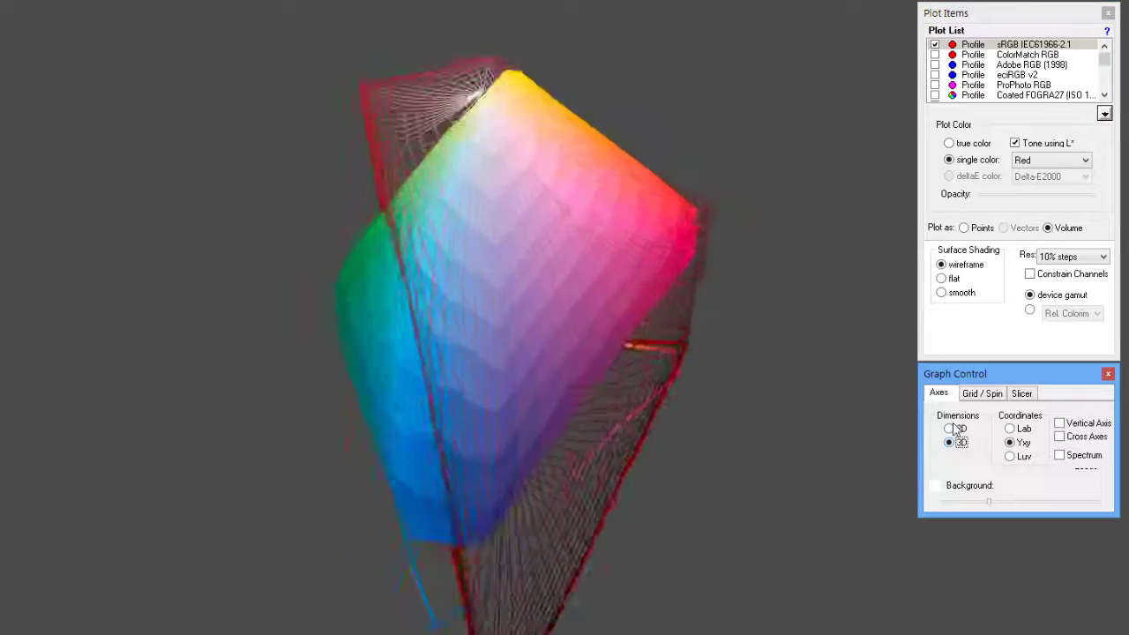
pyautogui.moveTo(646, 386); pyautogui.dragTo(459, 419)
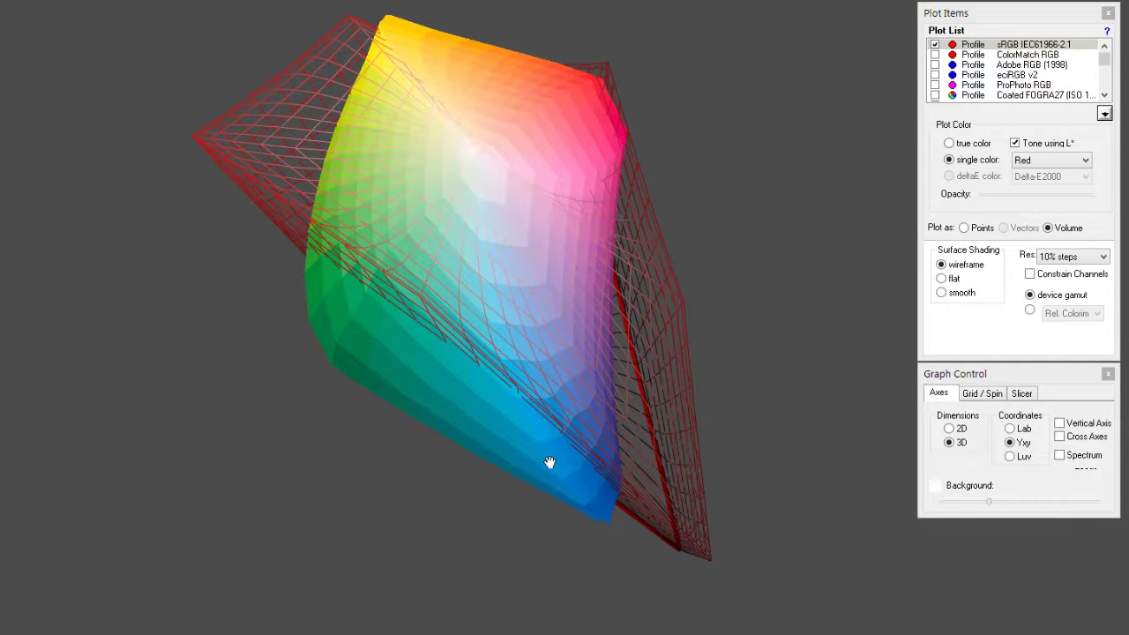
pyautogui.moveTo(636, 498); pyautogui.dragTo(723, 260)
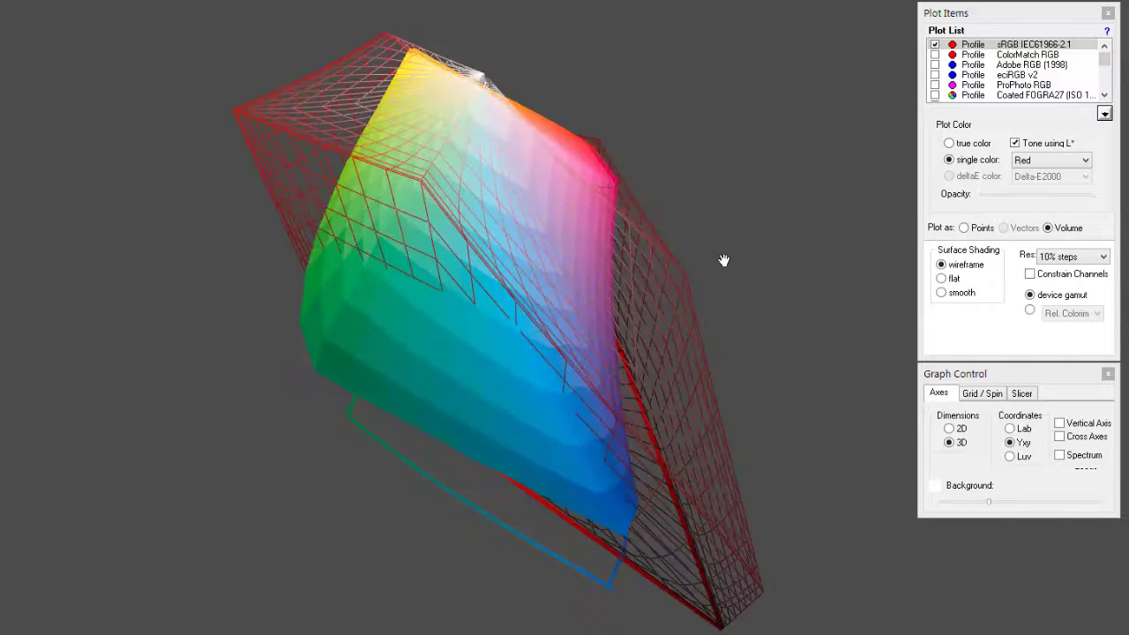
# - Remove sRGB from the 3D plot and add the Adobe RGB (1998) gamut
pyautogui.click(934, 45)
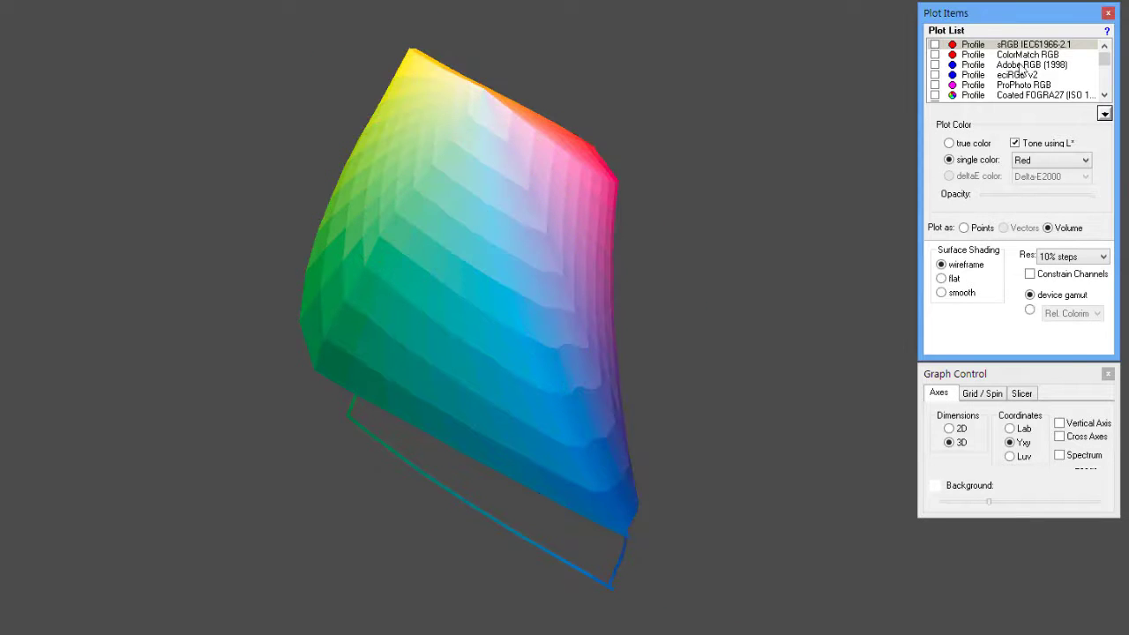
pyautogui.click(942, 65)
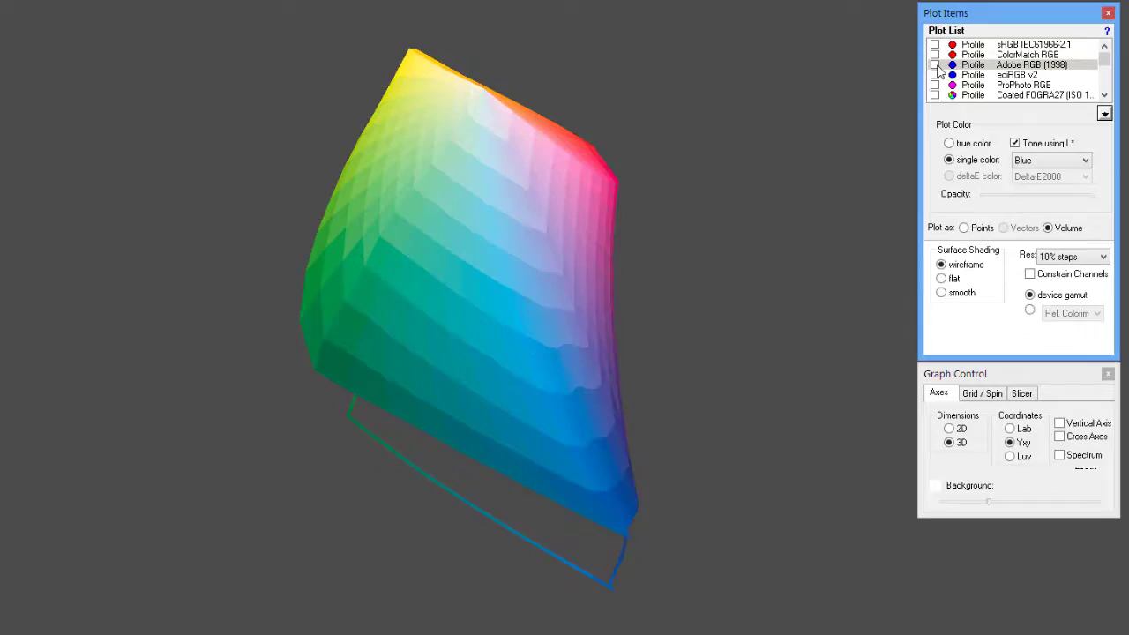
pyautogui.click(935, 65)
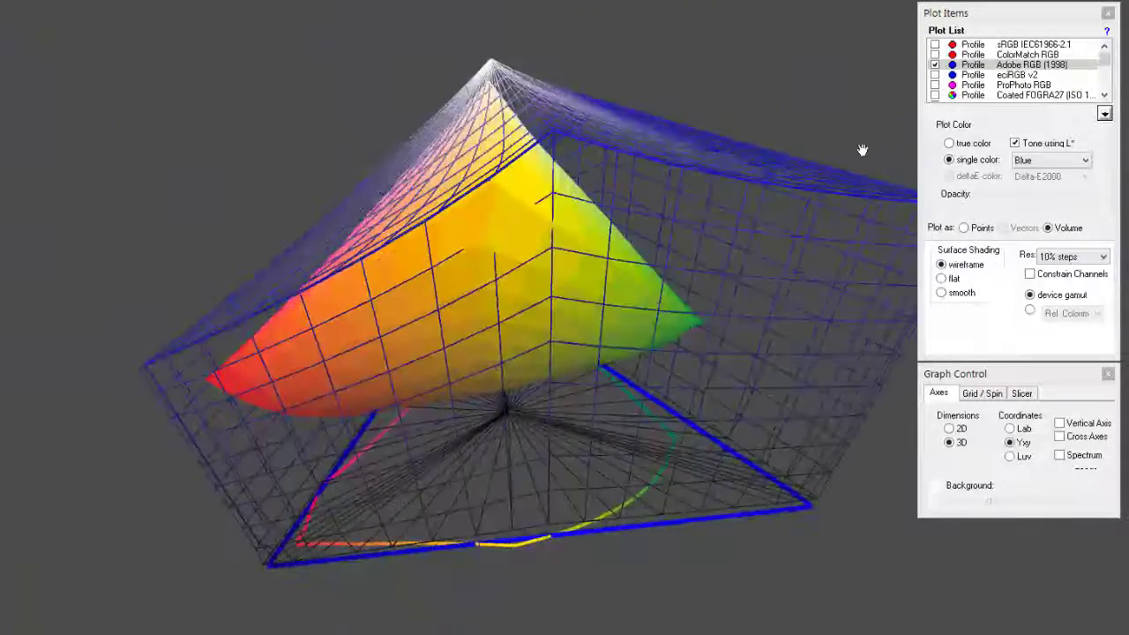
# - Compare eciRGB v2 against the printer gamut, then restore Adobe RGB (1998) and rotate
pyautogui.click(935, 75)
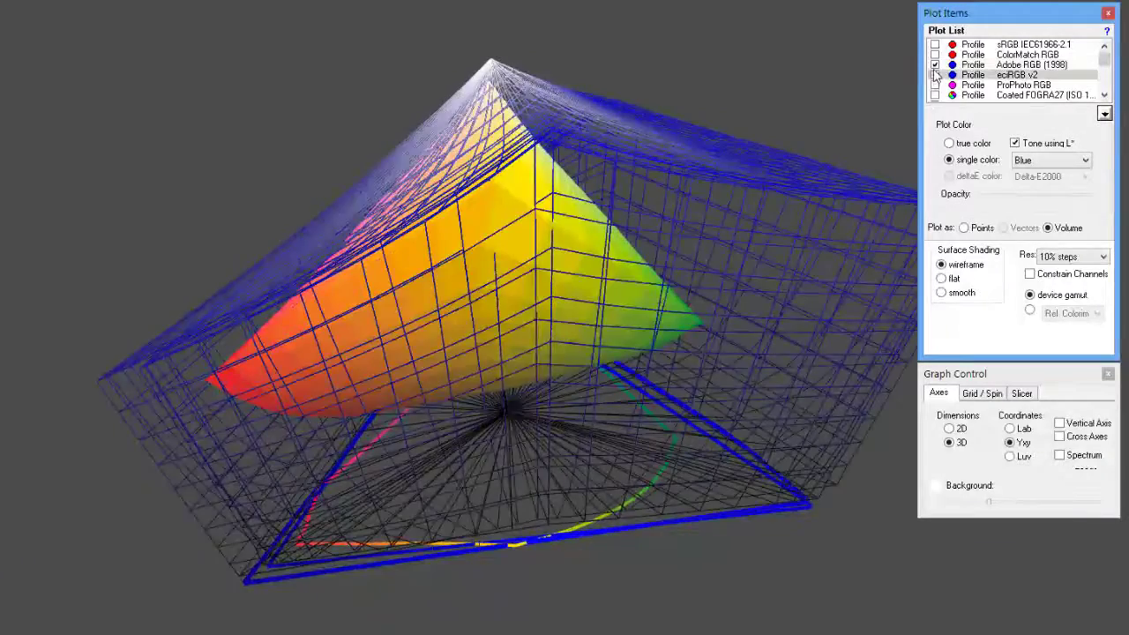
pyautogui.moveTo(710, 244); pyautogui.dragTo(540, 215)
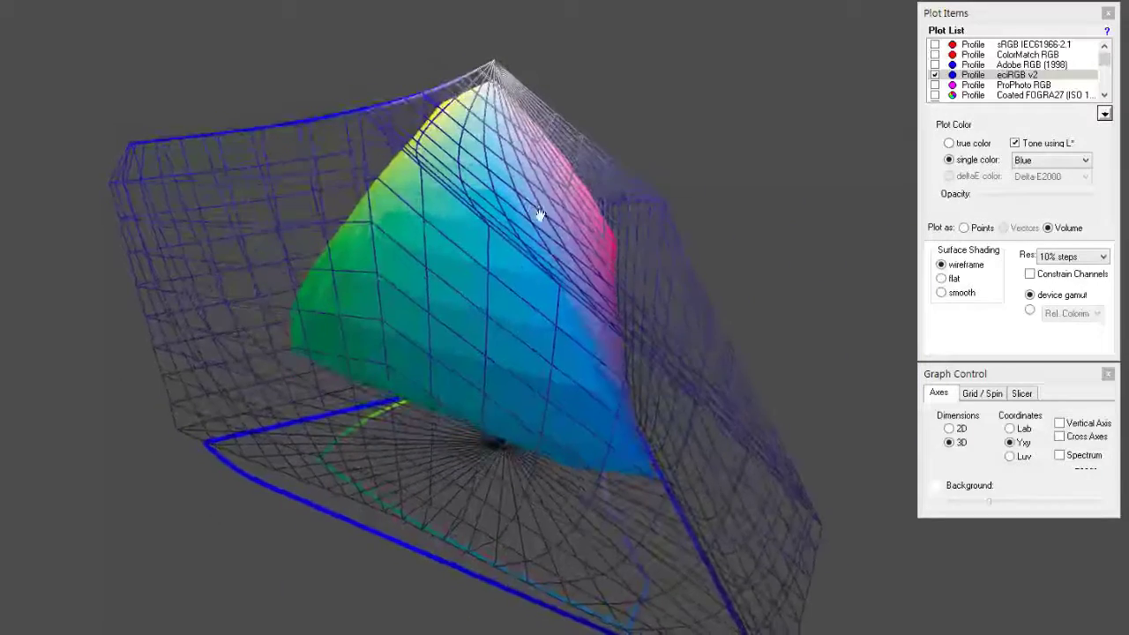
pyautogui.click(934, 75)
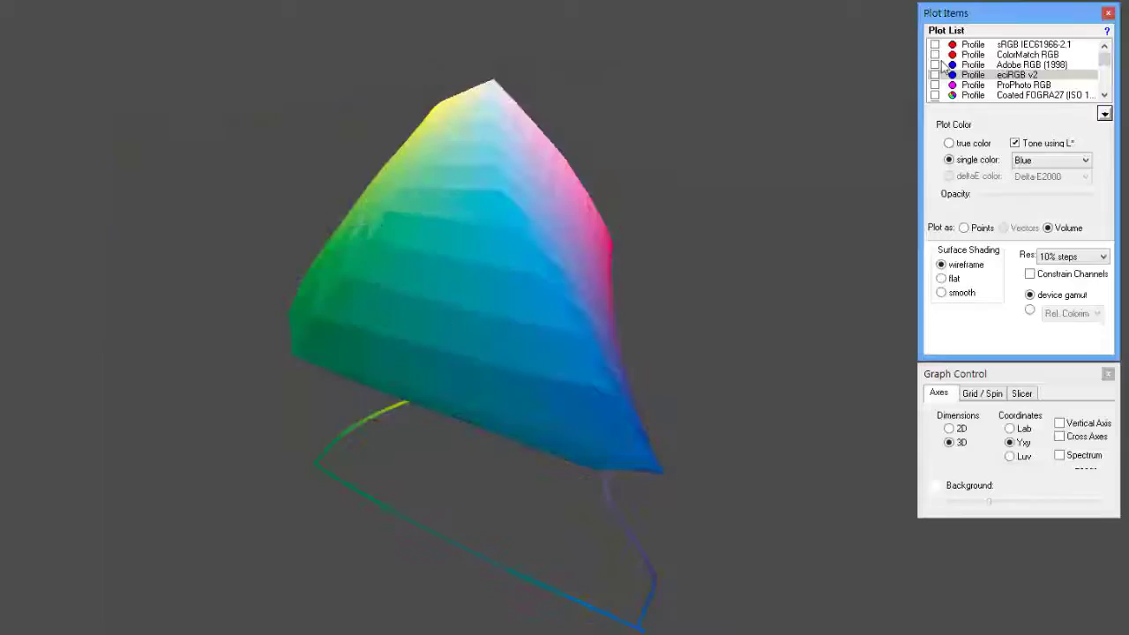
pyautogui.click(934, 64)
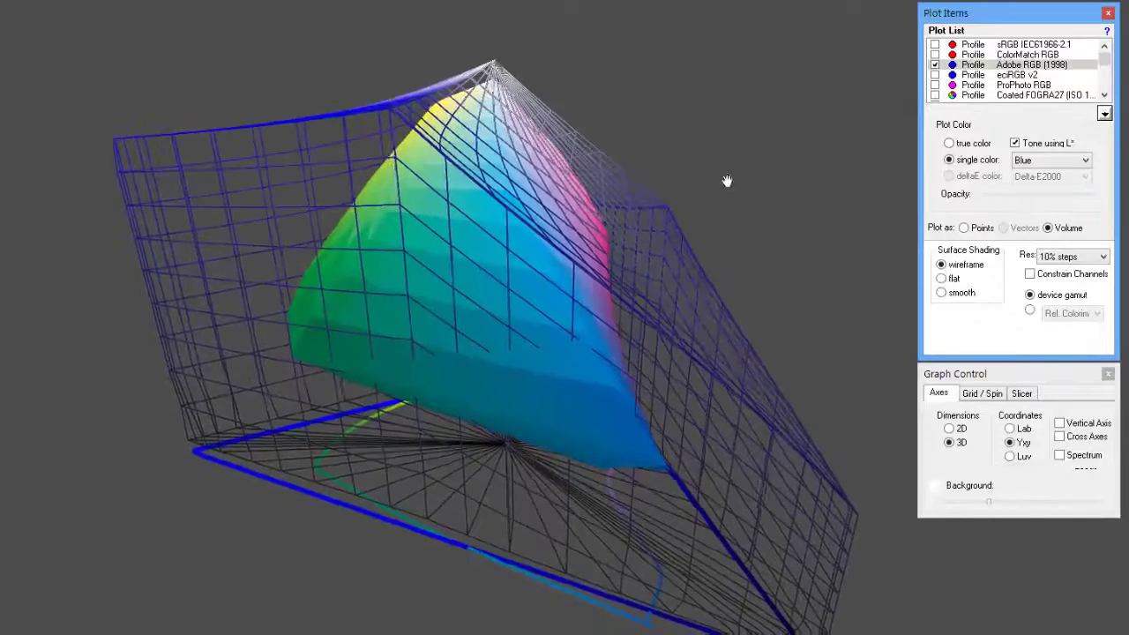
pyautogui.moveTo(726, 181); pyautogui.dragTo(561, 235)
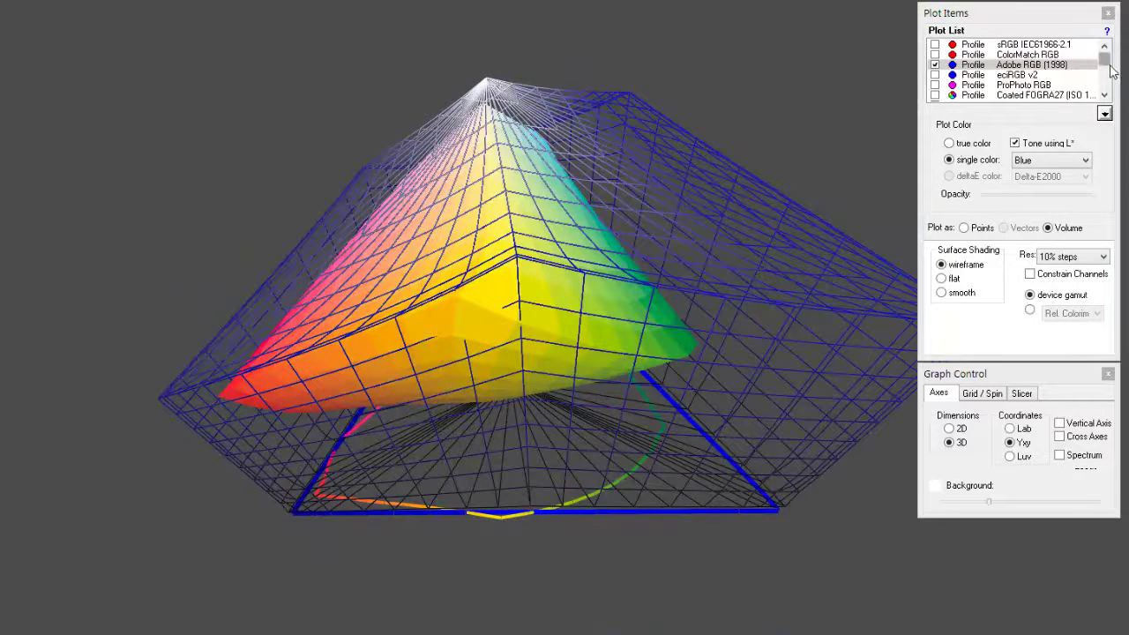
# - Switch to 2D and add the Epson Stylus Pro 7900 gamut outline
pyautogui.click(949, 428)
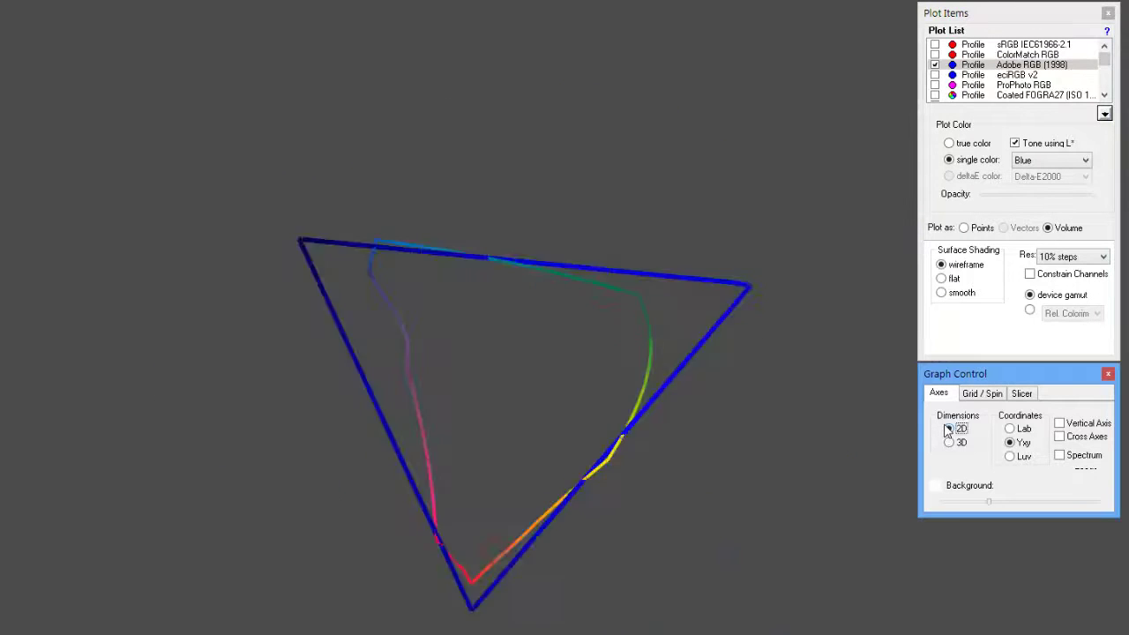
pyautogui.click(1112, 71)
pyautogui.scroll(-1, 1111, 72)
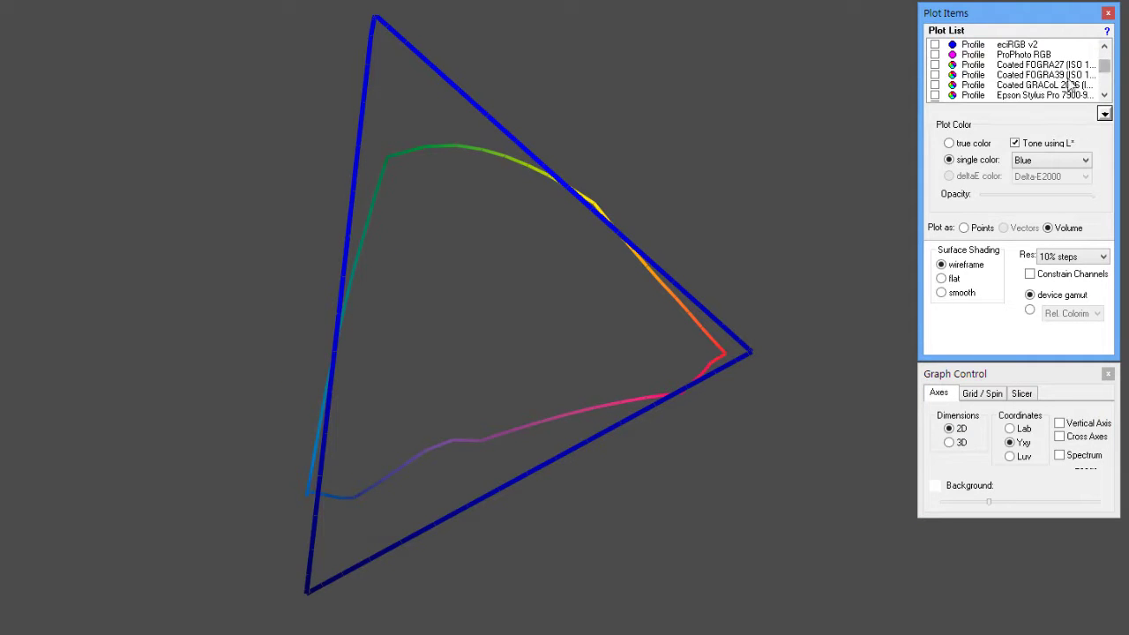
pyautogui.scroll(-1, 1102, 74)
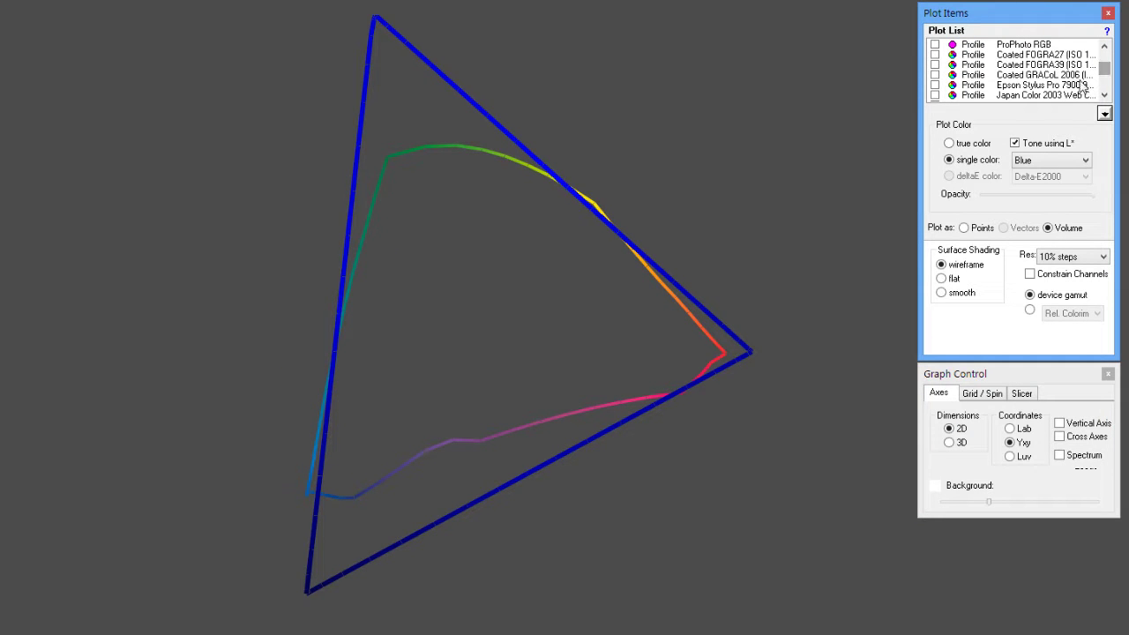
pyautogui.click(1065, 86)
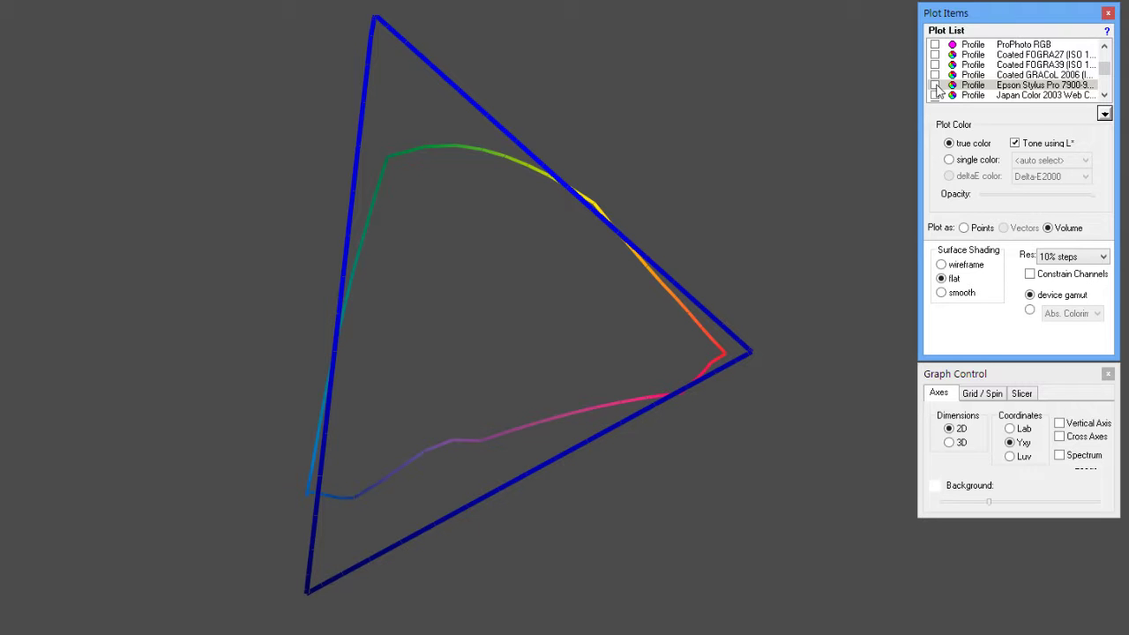
pyautogui.click(934, 85)
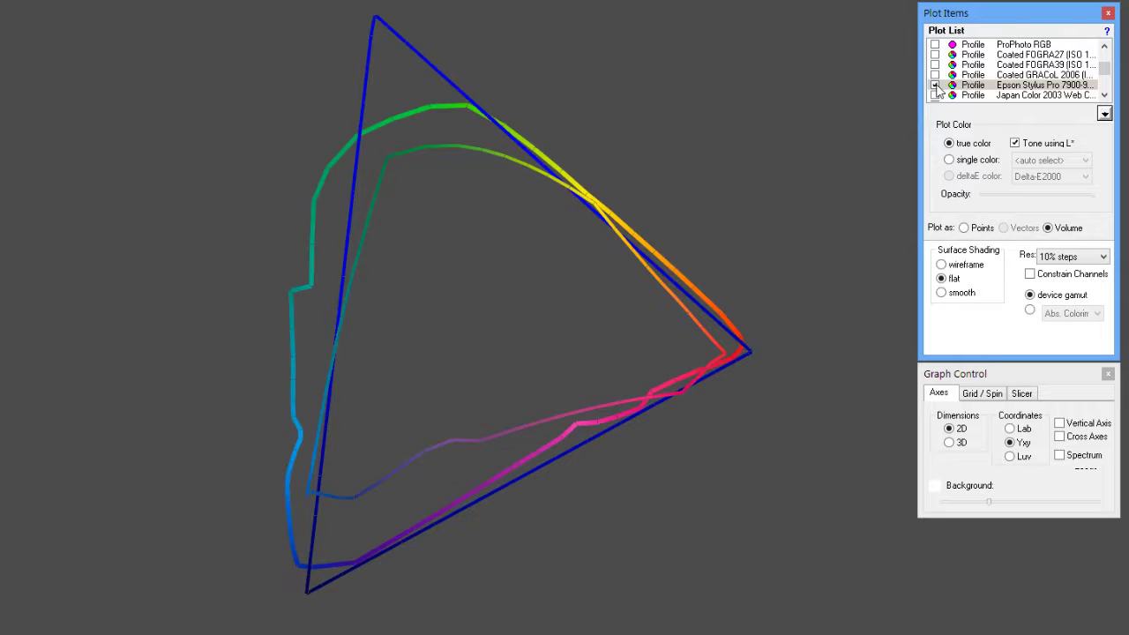
# - Toggle the Epson Stylus Pro 7900 outline to compare, then remove the ep3880Mk outline
pyautogui.click(935, 86)
pyautogui.click(935, 85)
pyautogui.click(935, 85)
pyautogui.click(936, 86)
pyautogui.click(936, 86)
pyautogui.click(936, 86)
pyautogui.moveTo(1103, 71); pyautogui.dragTo(1103, 81)
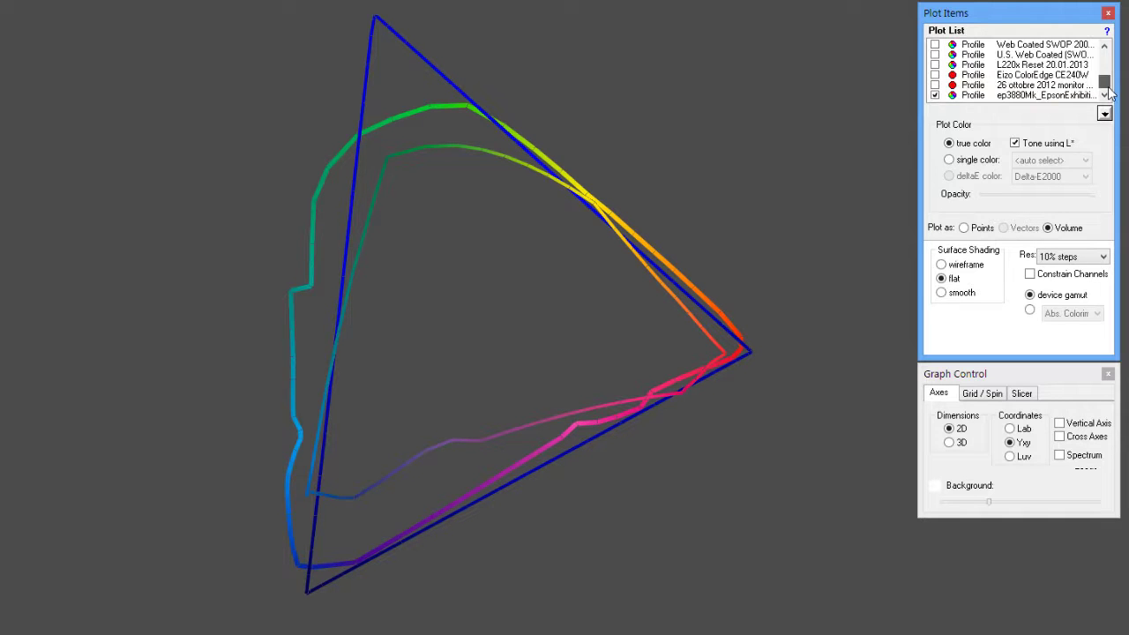
pyautogui.click(935, 95)
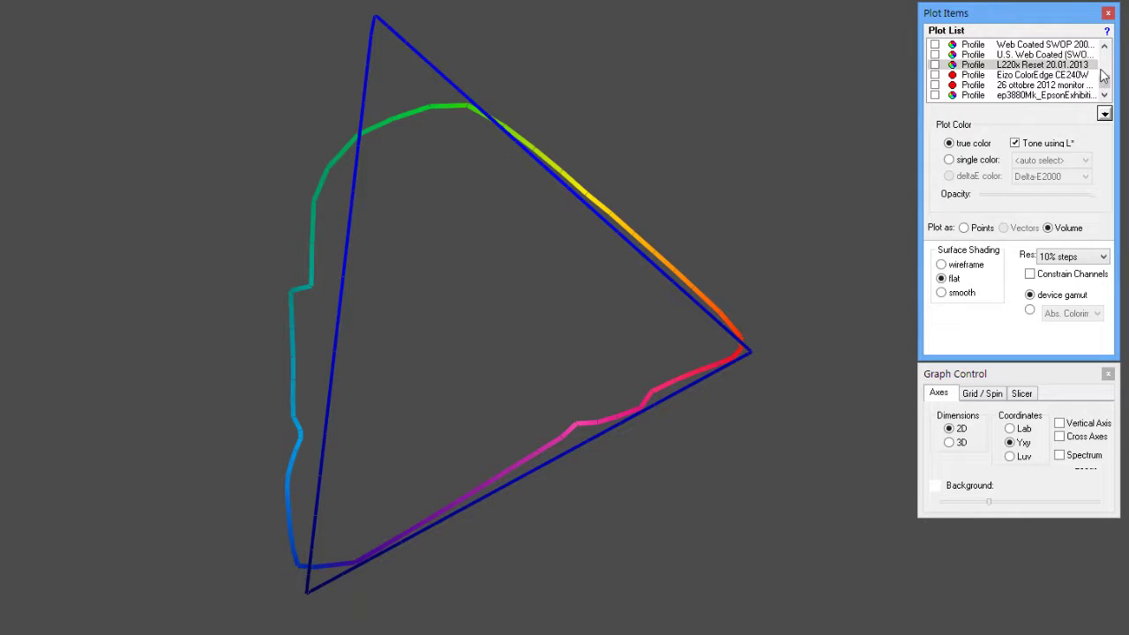
pyautogui.moveTo(1105, 83); pyautogui.dragTo(1105, 67)
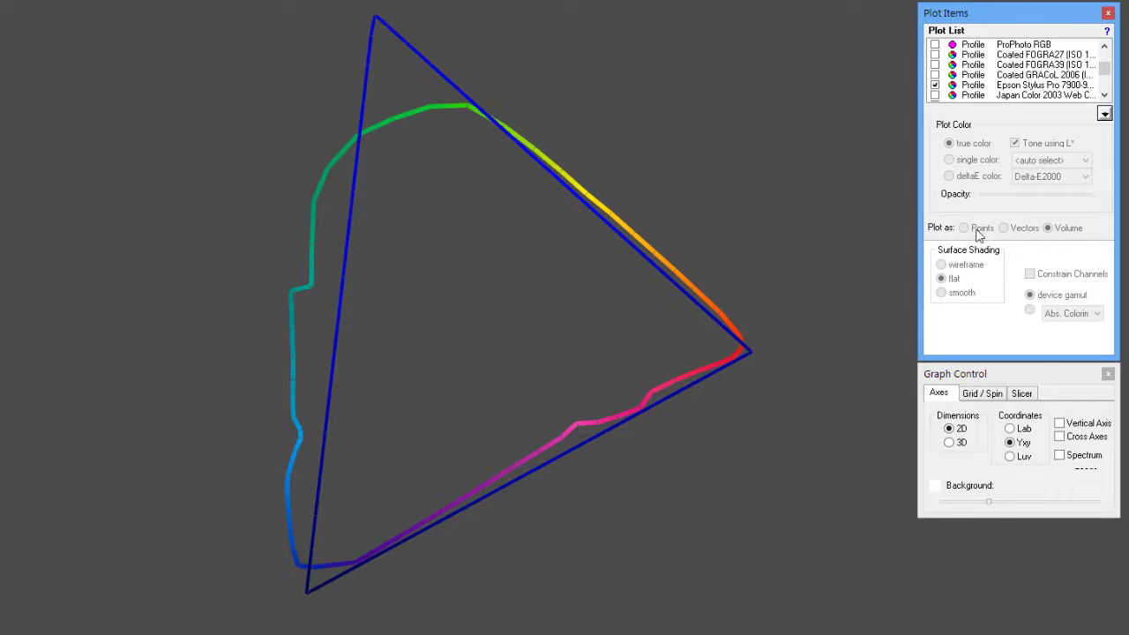
# - Switch to 3D and orbit the Epson Stylus Pro 7900 solid inside the Adobe RGB wireframe
pyautogui.click(949, 443)
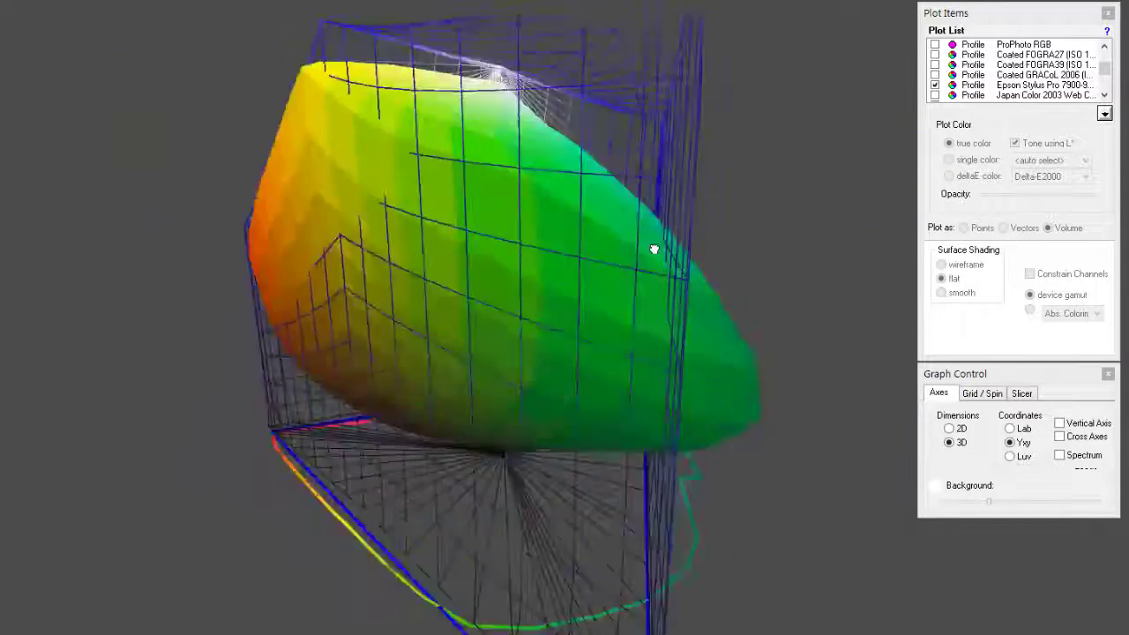
pyautogui.moveTo(653, 250); pyautogui.dragTo(481, 365)
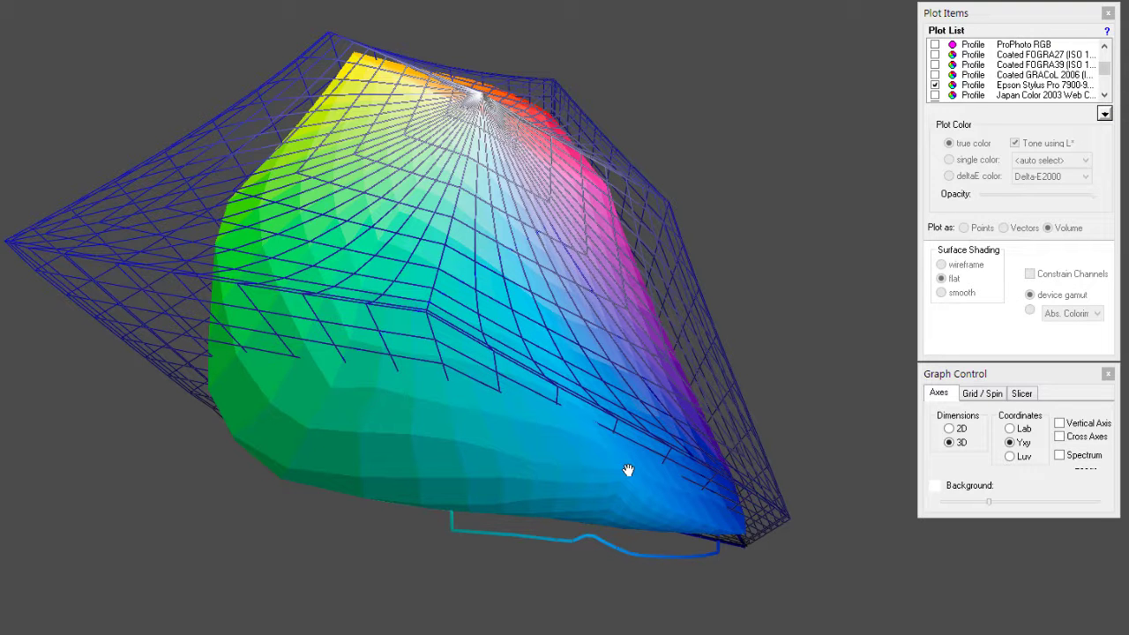
pyautogui.moveTo(625, 438); pyautogui.dragTo(453, 312)
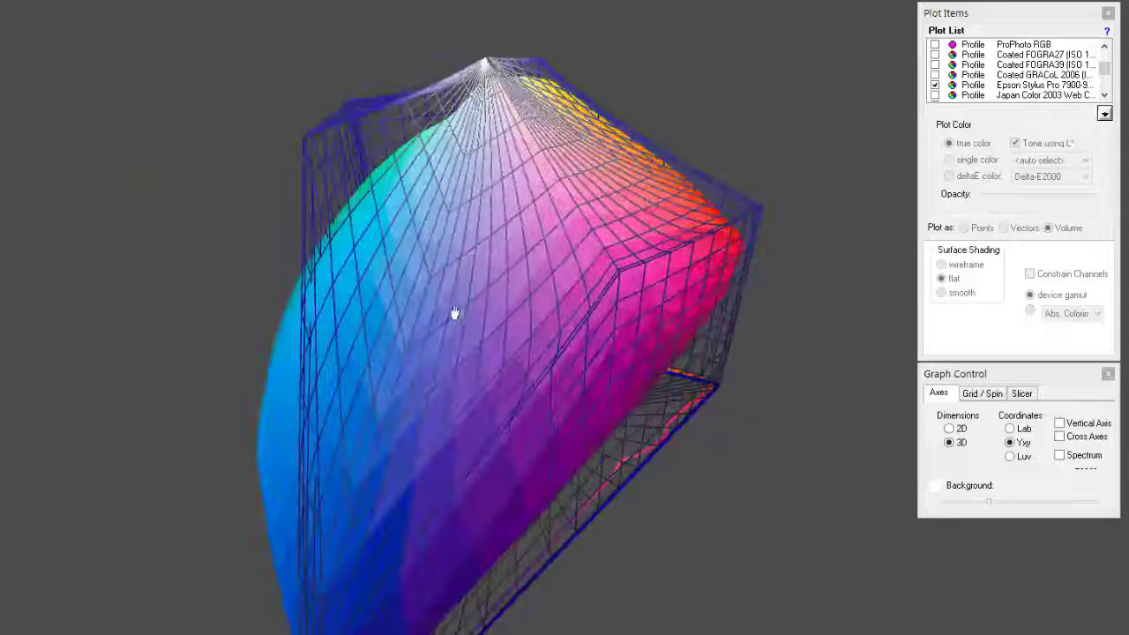
# - Toggle the Epson Stylus Pro 7900 gamut and remove the Adobe RGB (1998) wireframe
pyautogui.click(935, 85)
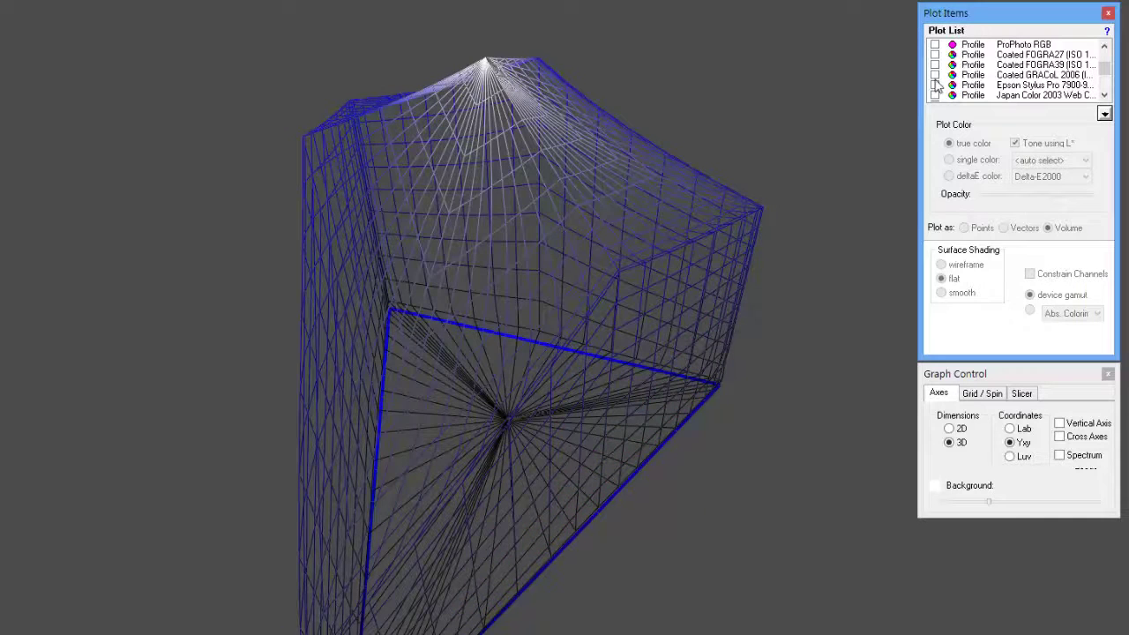
pyautogui.click(935, 85)
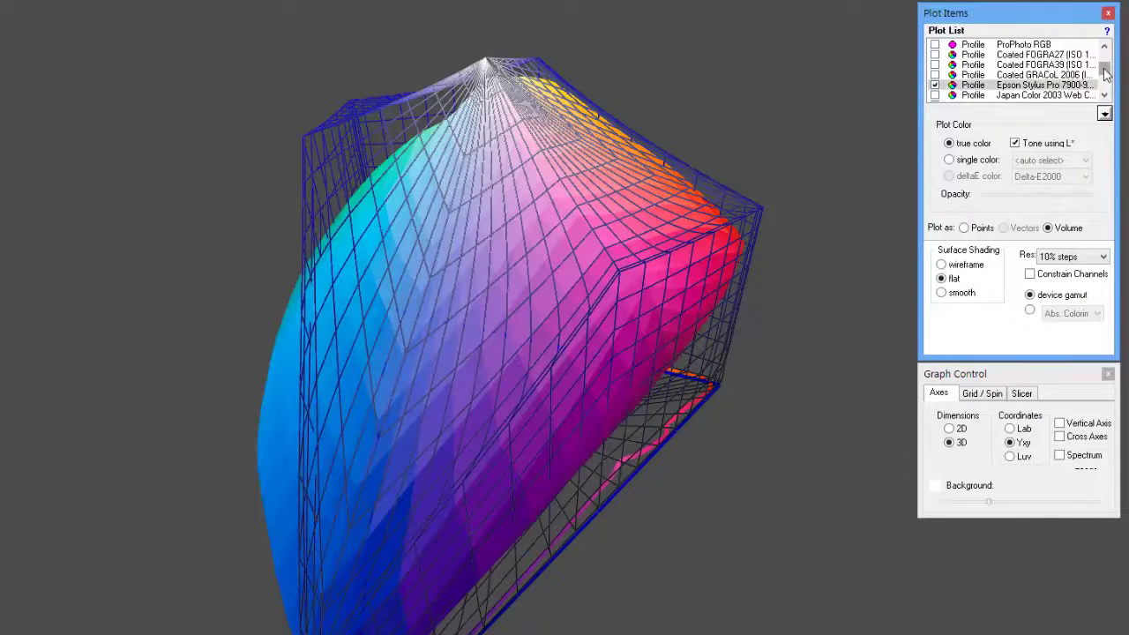
pyautogui.moveTo(1103, 70)
pyautogui.mouseDown()
pyautogui.moveTo(1103, 58)
pyautogui.moveTo(1102, 82)
pyautogui.mouseUp()
pyautogui.click(935, 65)
pyautogui.click(934, 65)
# - Plot L220x Reset as a more opaque single-blue wireframe and rotate to the orange-yellow side
pyautogui.click(1014, 76)
pyautogui.click(935, 76)
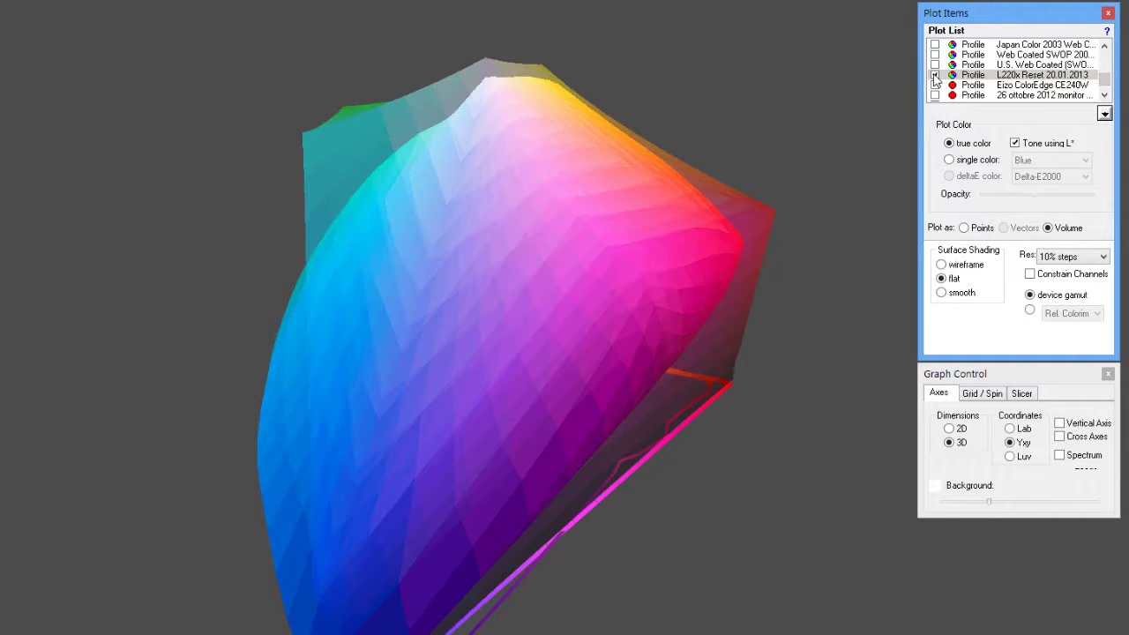
pyautogui.click(941, 264)
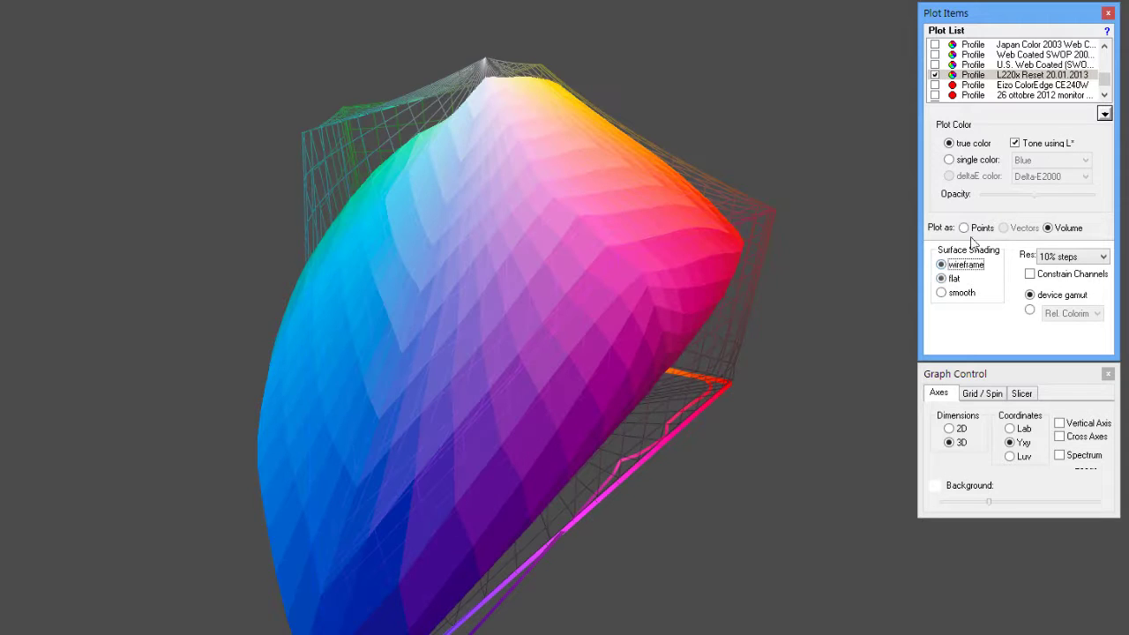
pyautogui.click(1030, 197)
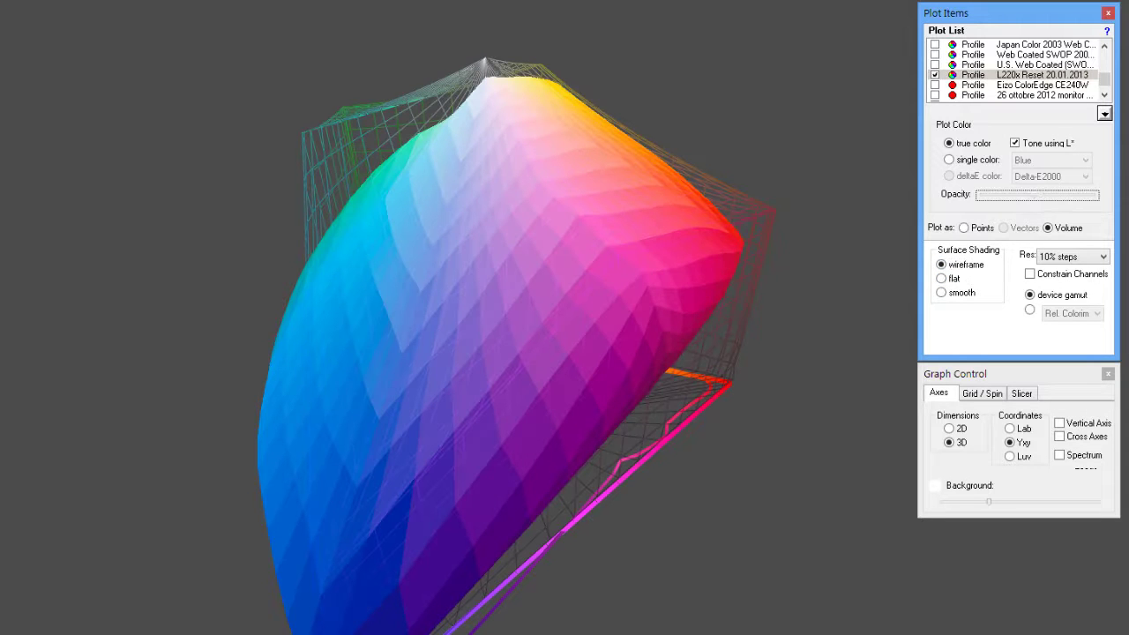
pyautogui.click(1056, 199)
pyautogui.click(974, 160)
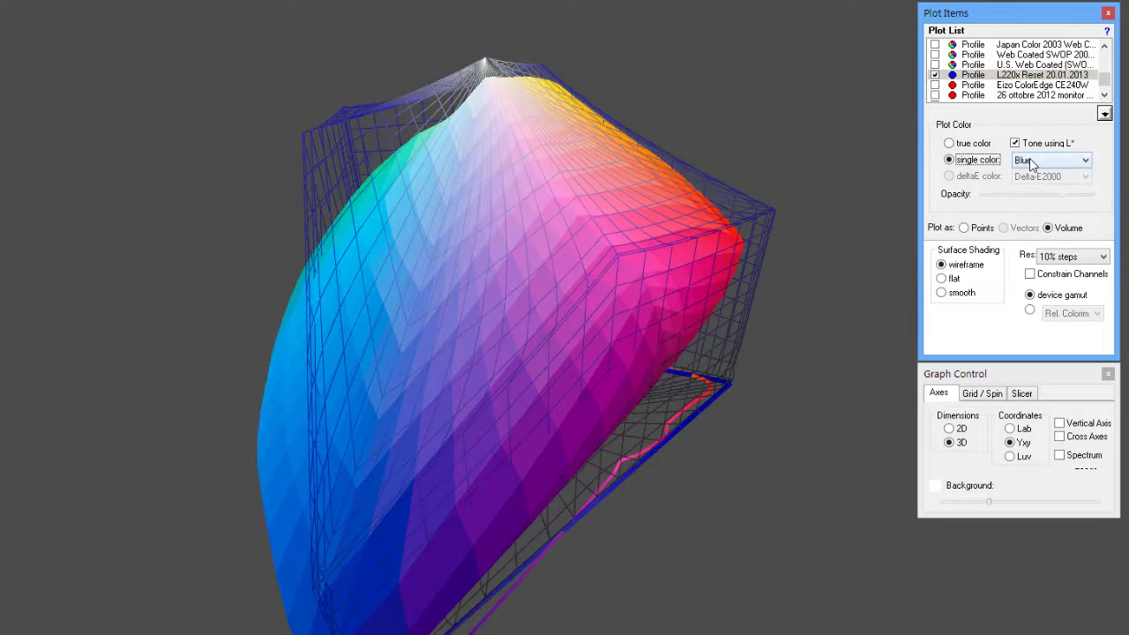
pyautogui.click(770, 233)
pyautogui.moveTo(690, 260); pyautogui.dragTo(420, 309)
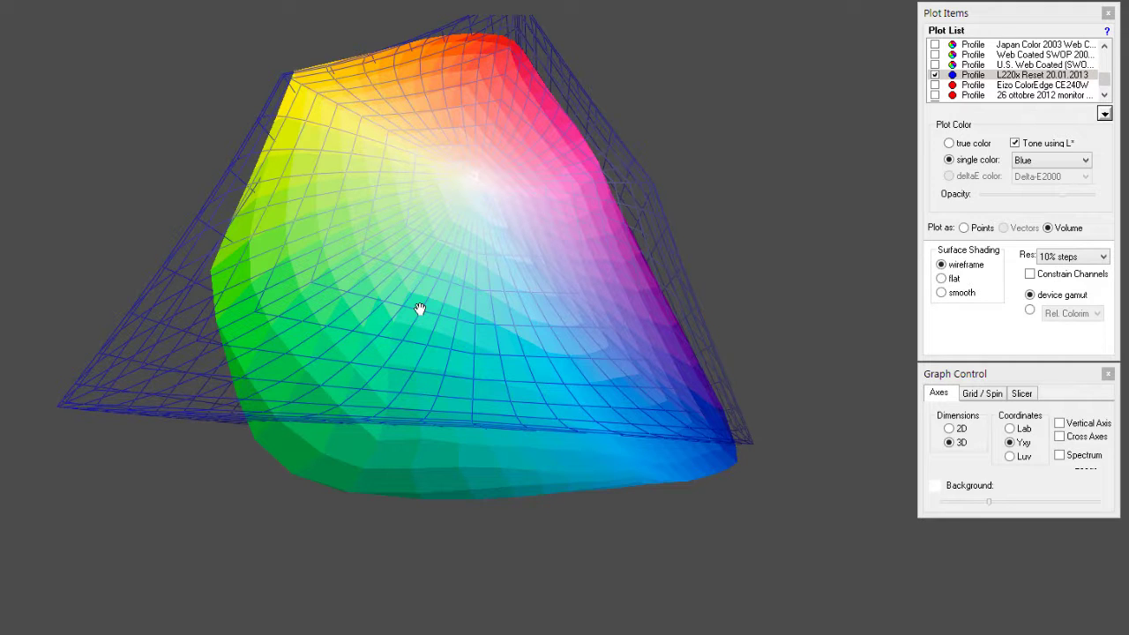
# - Hide the L220x Reset wireframe and select the Eizo ColorEdge CE240W profile
pyautogui.click(934, 76)
pyautogui.click(1010, 87)
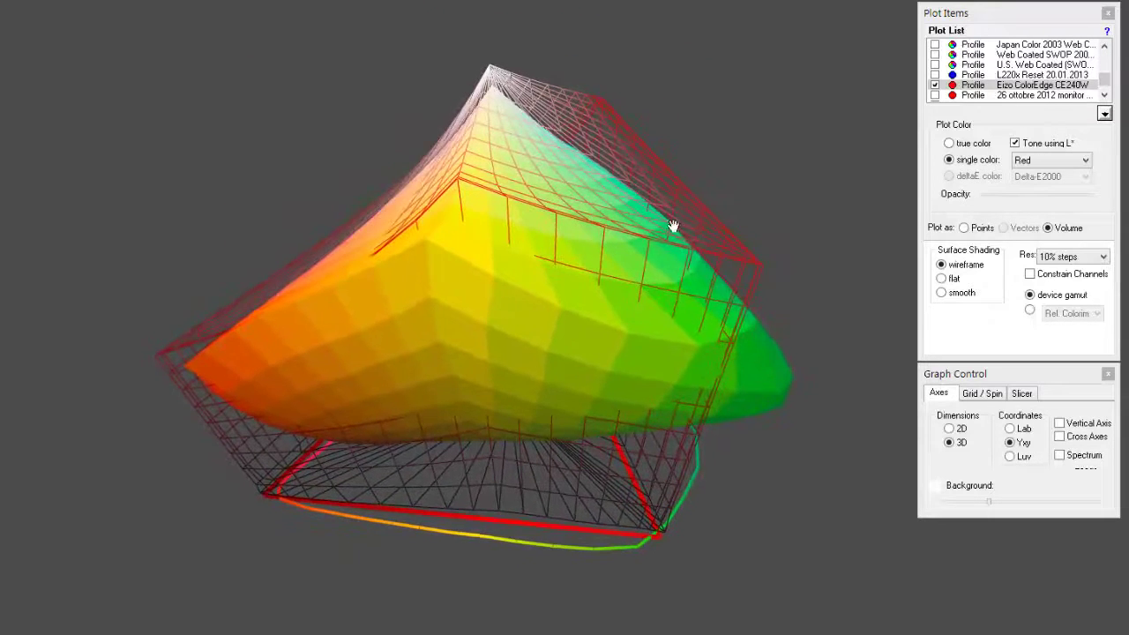
# - Hide Eizo CE240W, then show Adobe RGB (1998), rotate to compare, and remove it
pyautogui.click(935, 84)
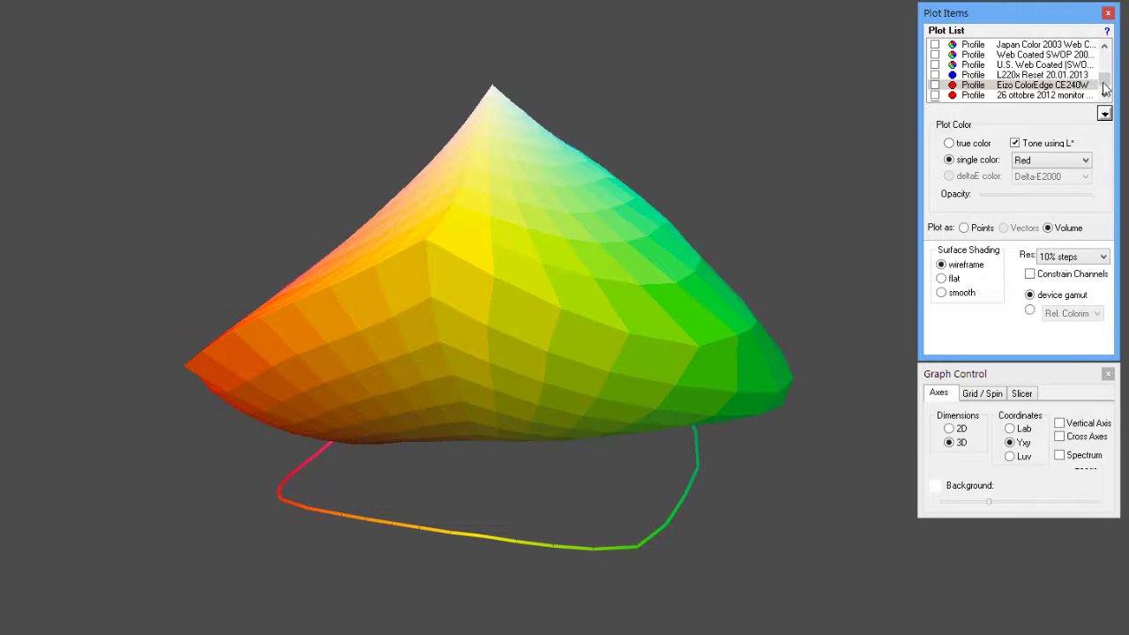
pyautogui.moveTo(1104, 87); pyautogui.dragTo(1104, 48)
pyautogui.click(955, 64)
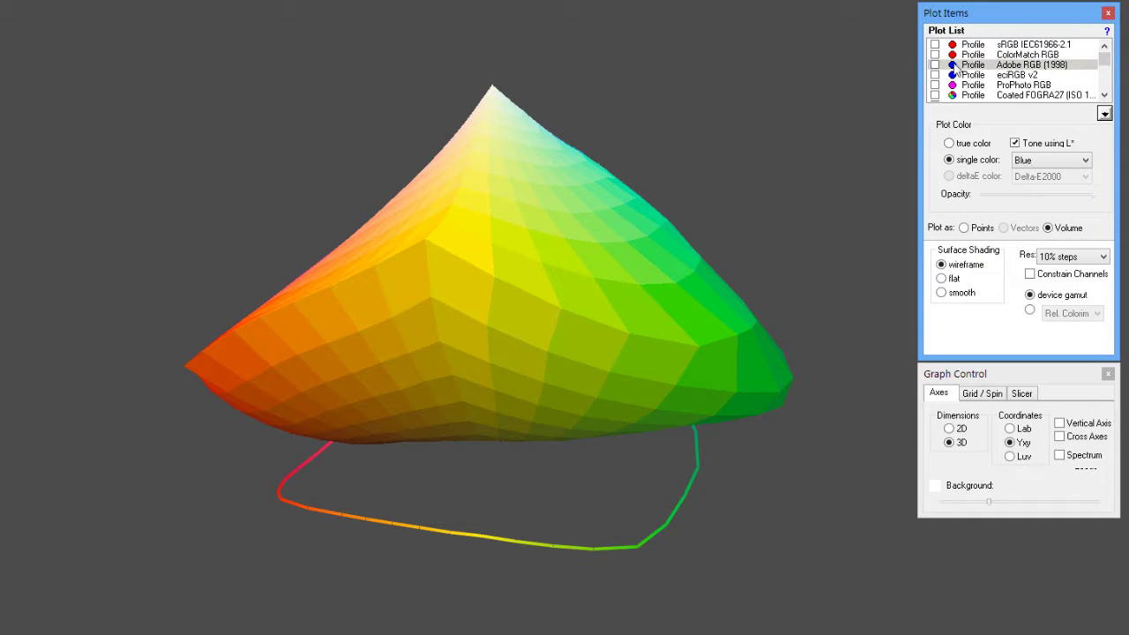
pyautogui.click(934, 65)
pyautogui.moveTo(712, 231); pyautogui.dragTo(418, 237)
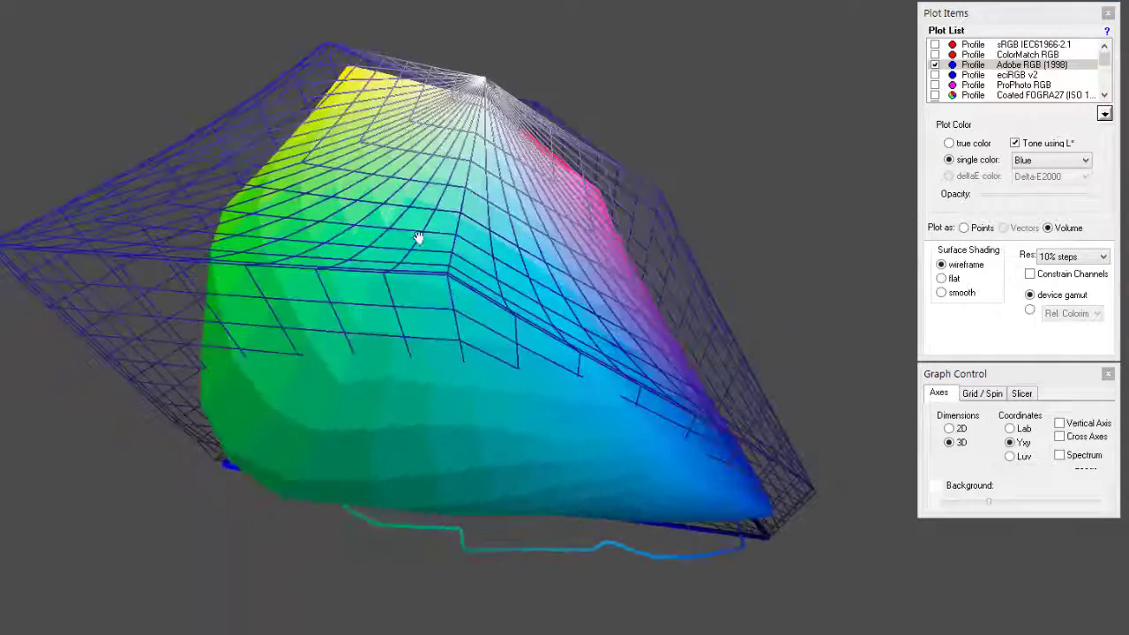
pyautogui.click(935, 65)
# - Add the magenta ProPhoto RGB wireframe, adjust its opacity, and rotate to the green side
pyautogui.click(990, 84)
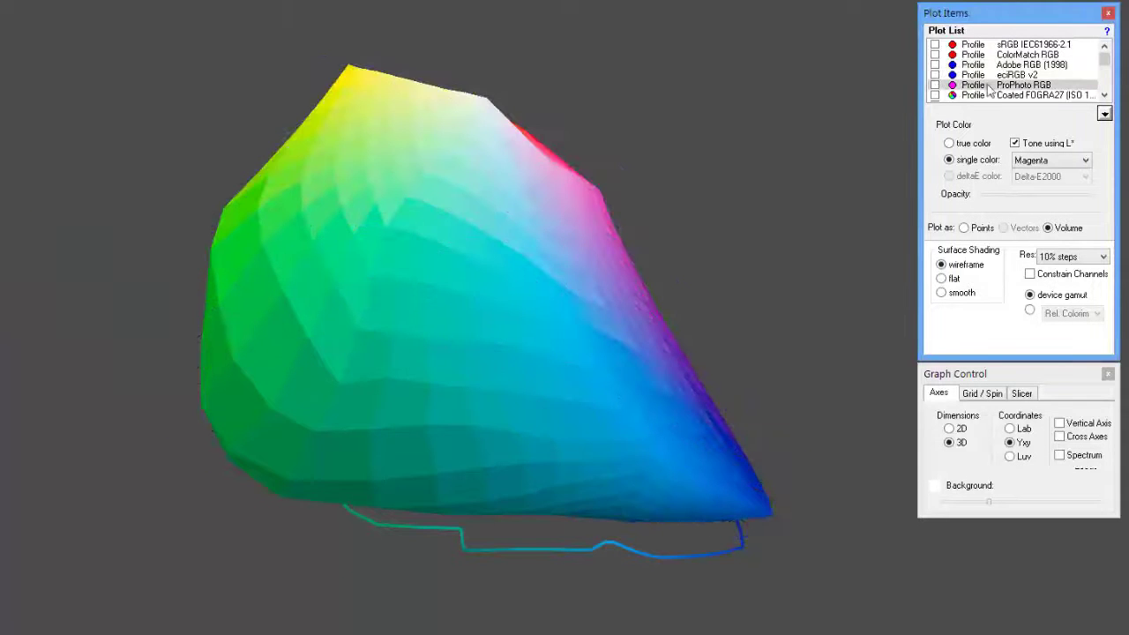
pyautogui.click(935, 84)
pyautogui.moveTo(612, 361); pyautogui.dragTo(664, 185)
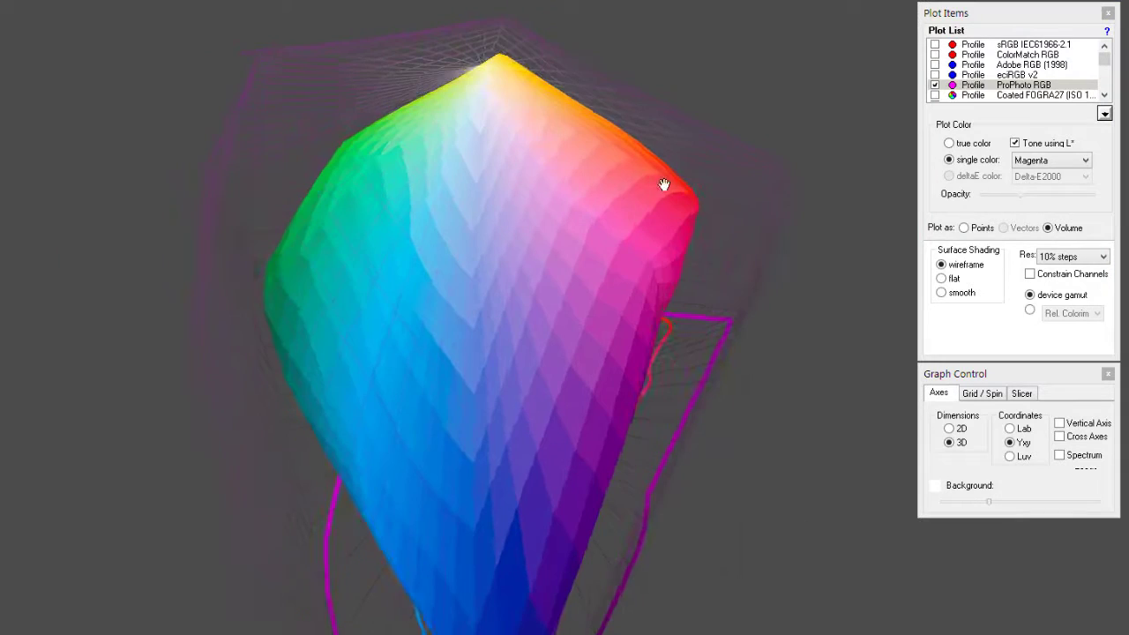
pyautogui.click(1027, 201)
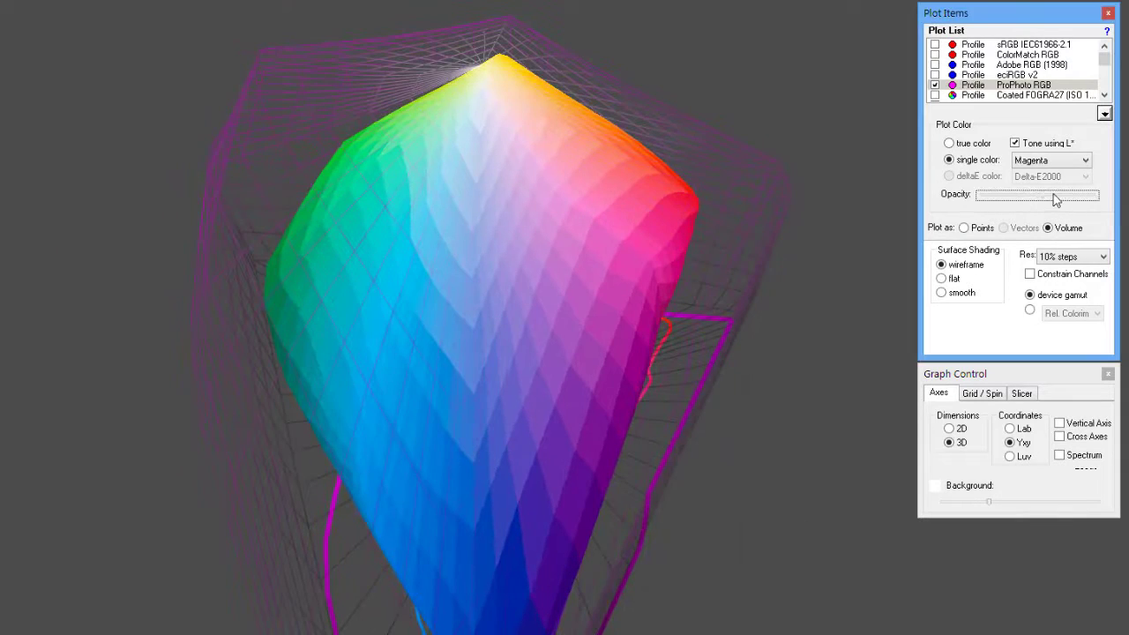
pyautogui.moveTo(758, 234); pyautogui.dragTo(336, 277)
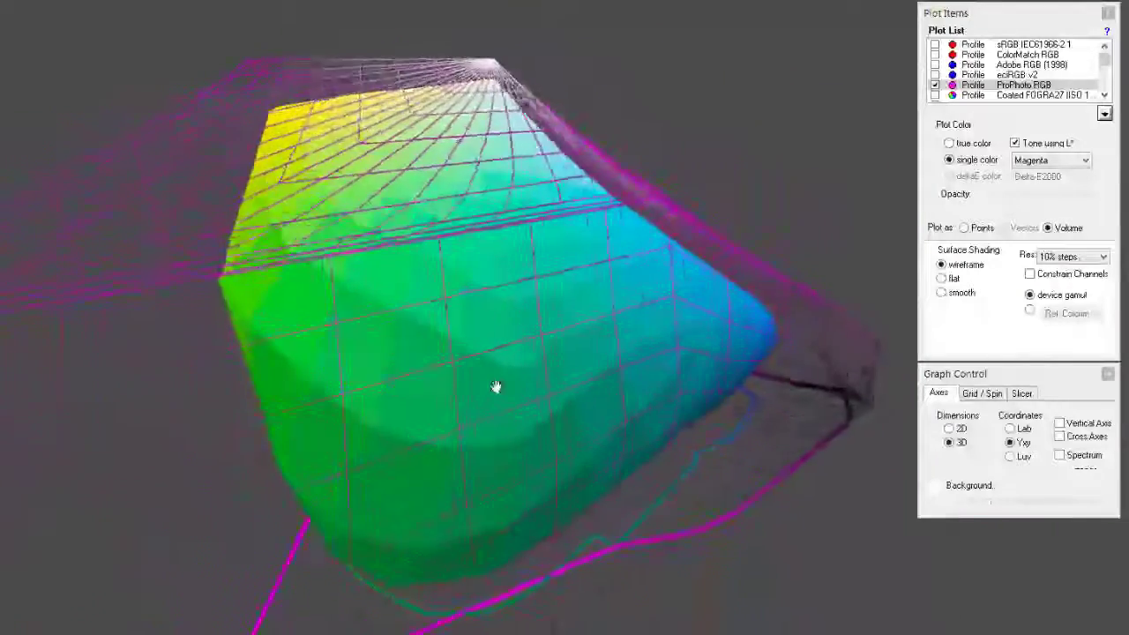
pyautogui.click(935, 85)
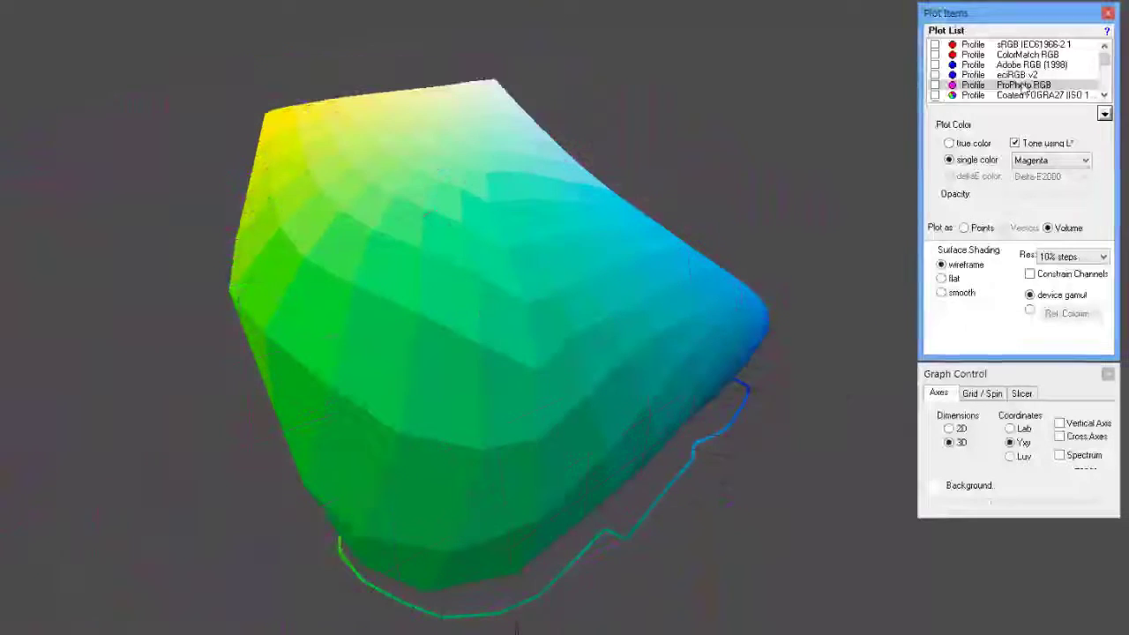
pyautogui.click(936, 85)
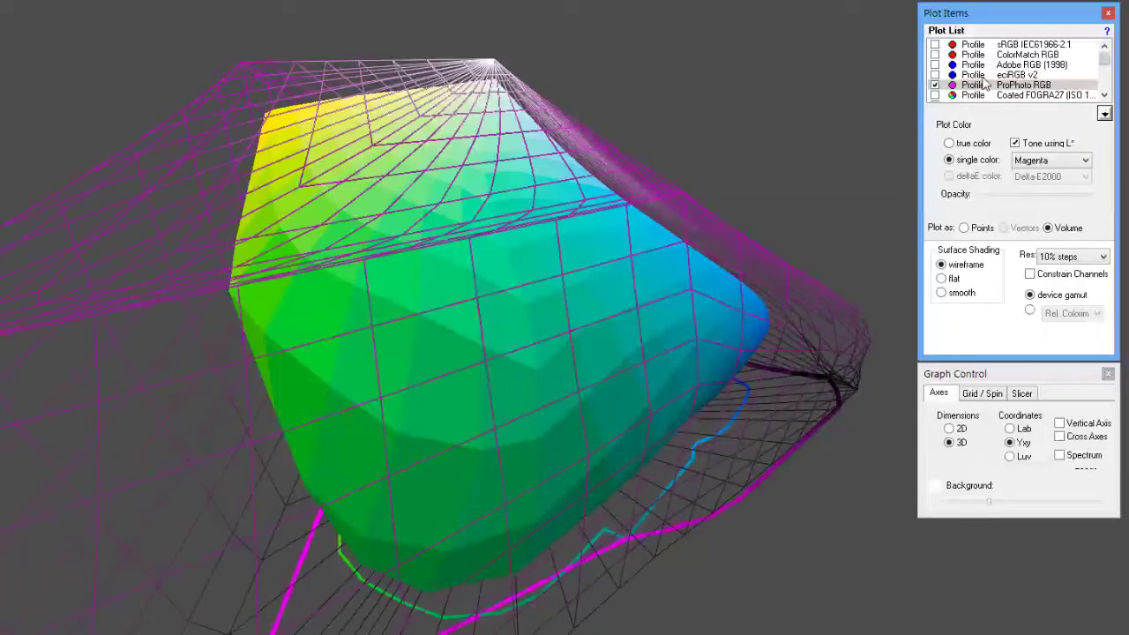
pyautogui.moveTo(1103, 58); pyautogui.dragTo(1099, 78)
# - Replace the Epson gamut with the U.S. Web Coated (SWOP) solid and orbit it inside ProPhoto RGB
pyautogui.click(934, 75)
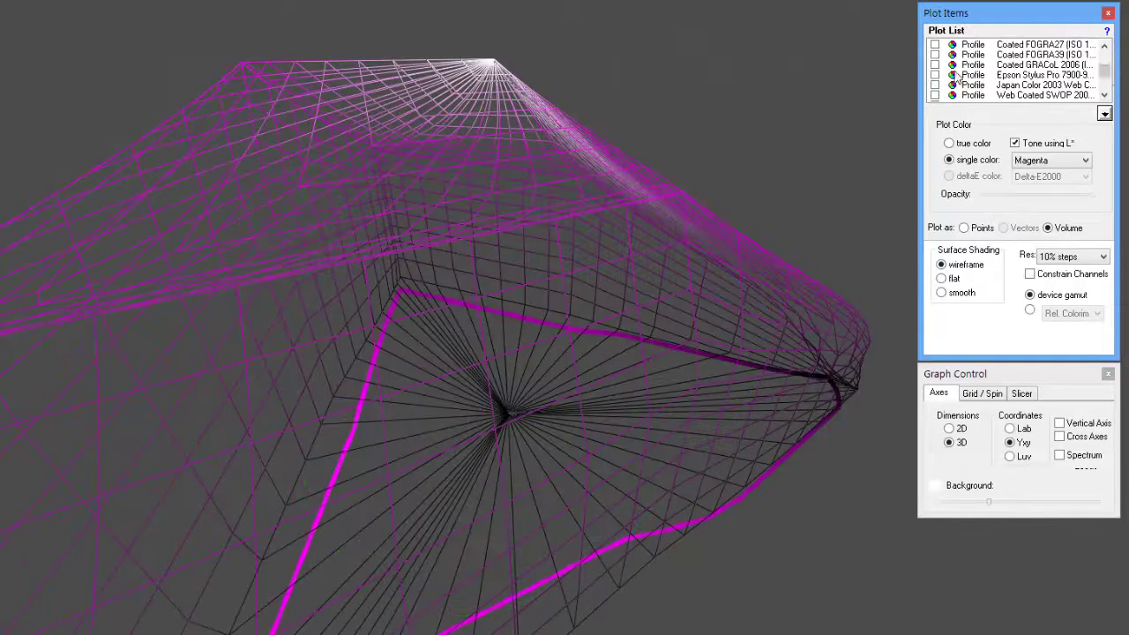
pyautogui.click(1076, 94)
pyautogui.moveTo(1106, 73); pyautogui.dragTo(1105, 77)
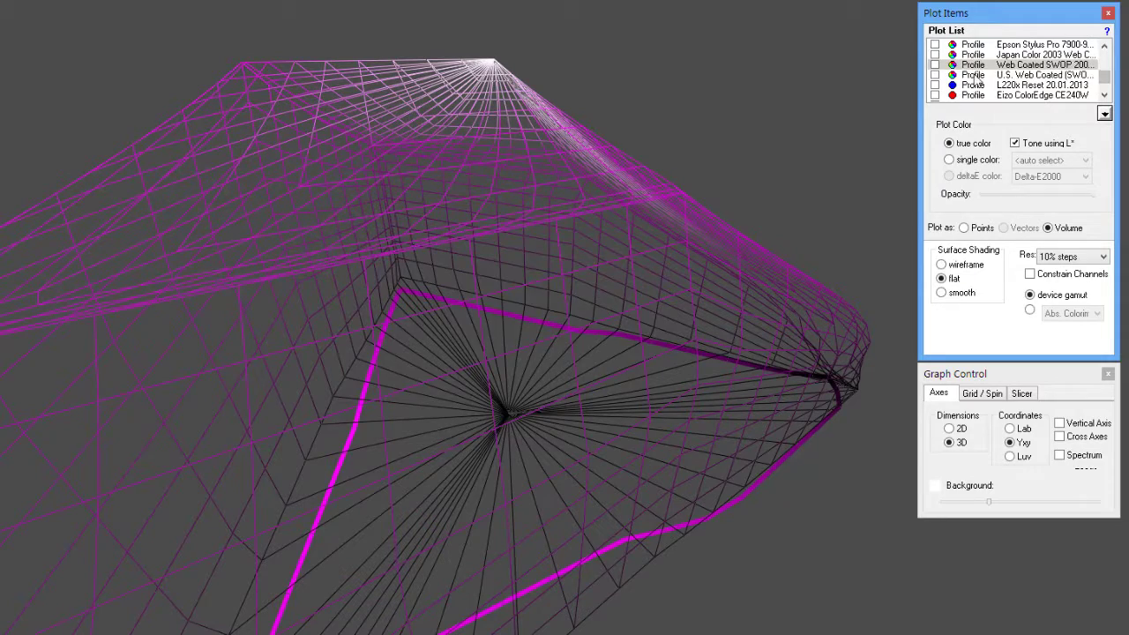
pyautogui.click(935, 75)
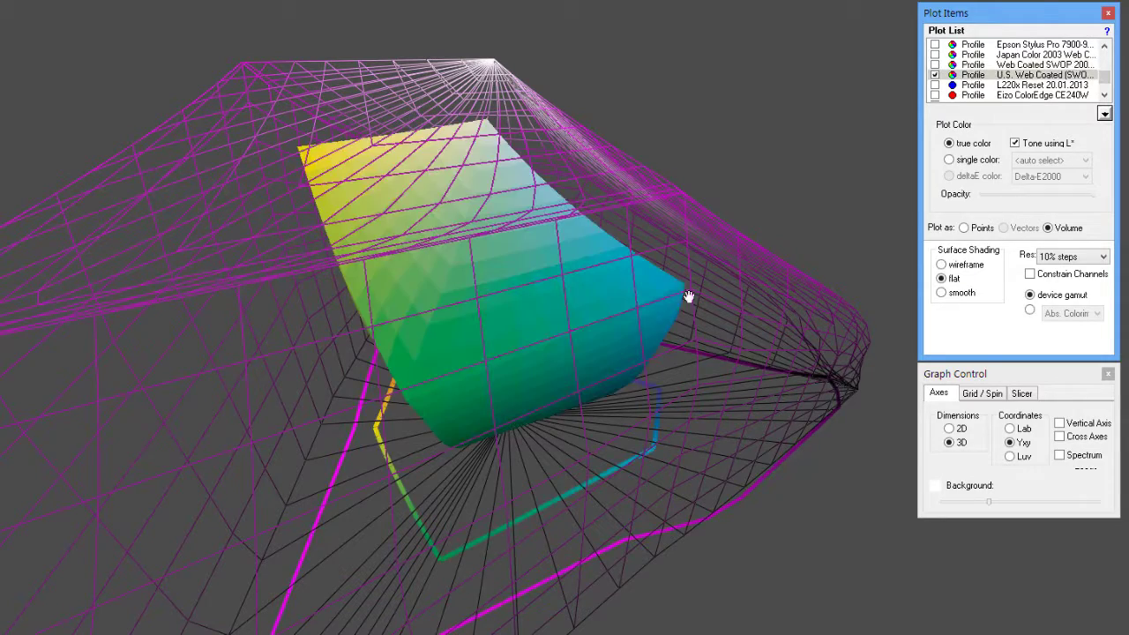
pyautogui.moveTo(688, 296); pyautogui.dragTo(442, 315)
pyautogui.moveTo(371, 314); pyautogui.dragTo(316, 307)
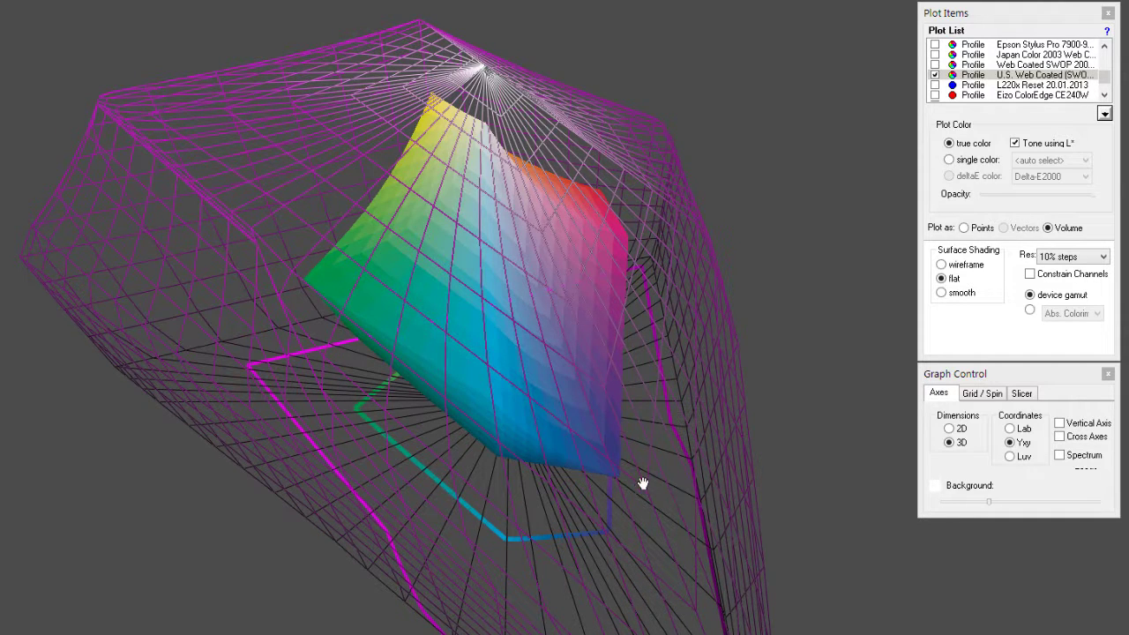
pyautogui.moveTo(643, 483); pyautogui.dragTo(667, 335)
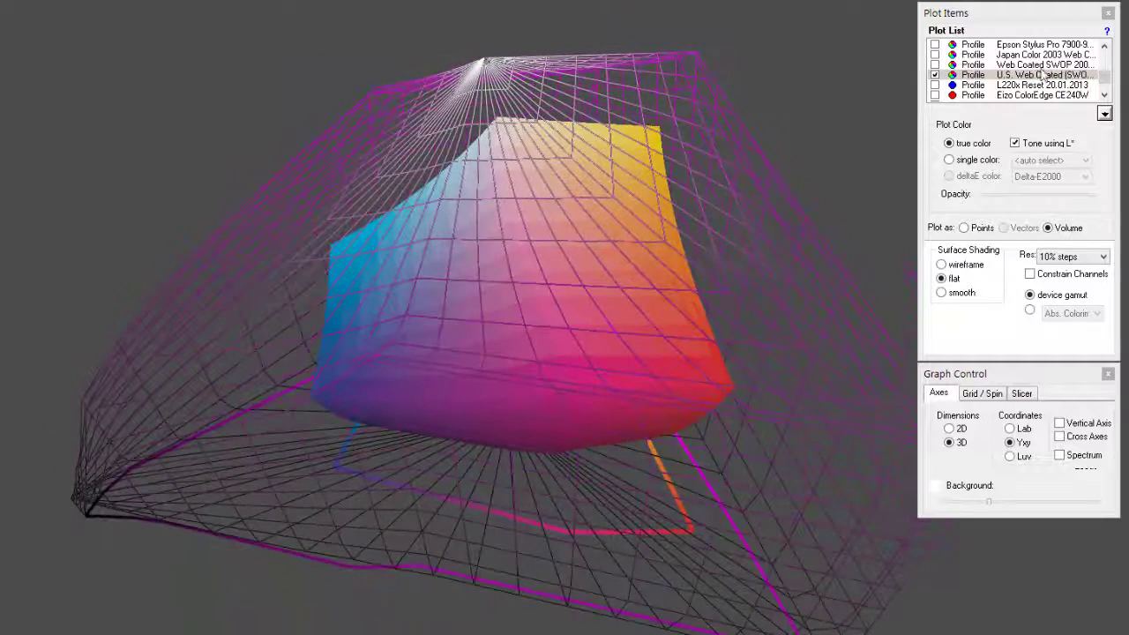
pyautogui.scroll(5, 1093, 79)
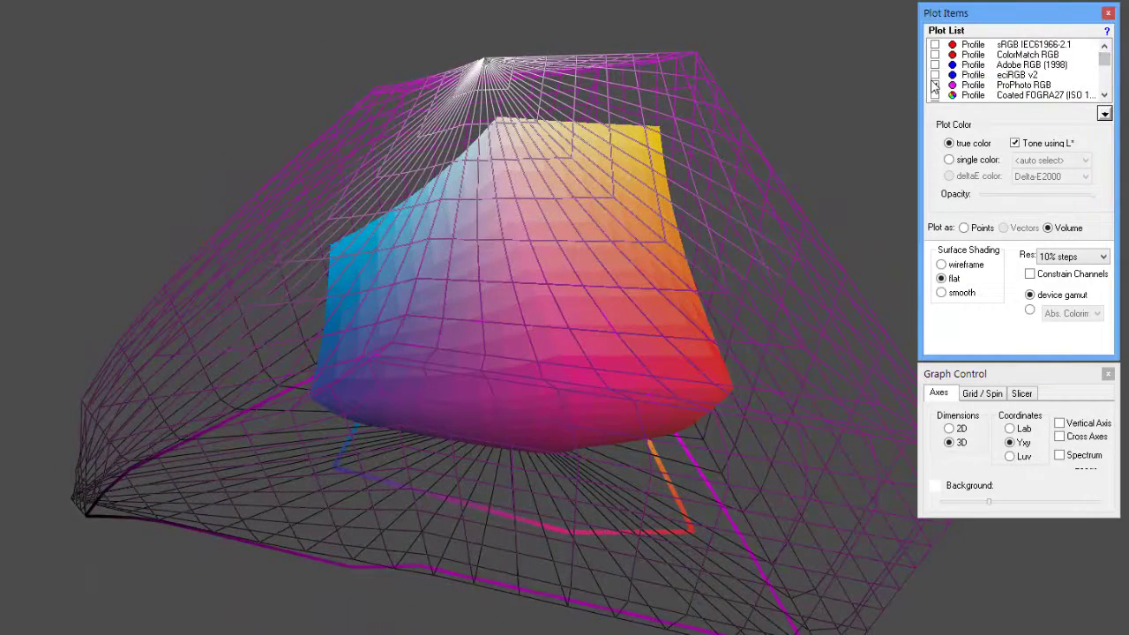
# - Swap the ProPhoto RGB wireframe for Adobe RGB (1998) against SWOP, then remove it to show SWOP's cyan-magenta face
pyautogui.click(935, 84)
pyautogui.click(996, 77)
pyautogui.click(1016, 67)
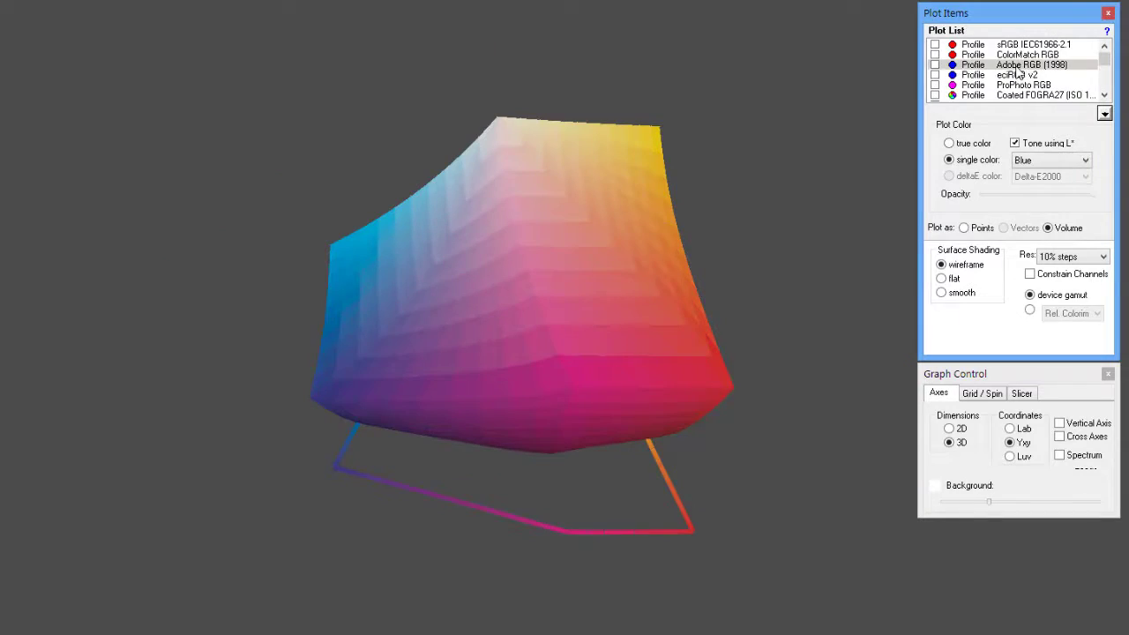
pyautogui.click(936, 69)
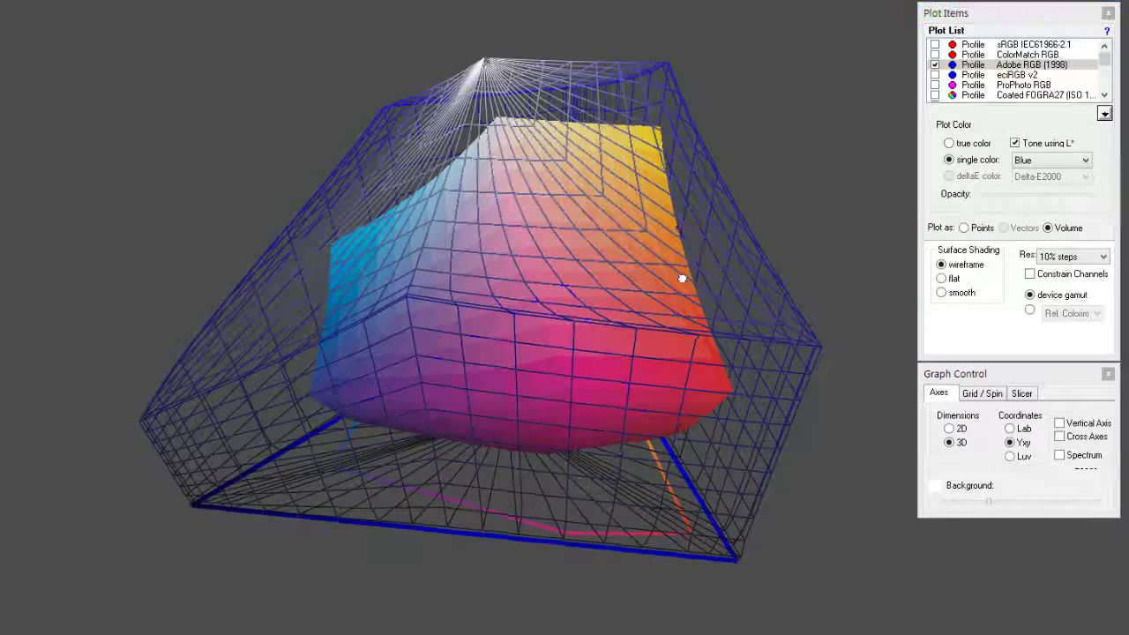
pyautogui.moveTo(679, 277); pyautogui.dragTo(179, 290)
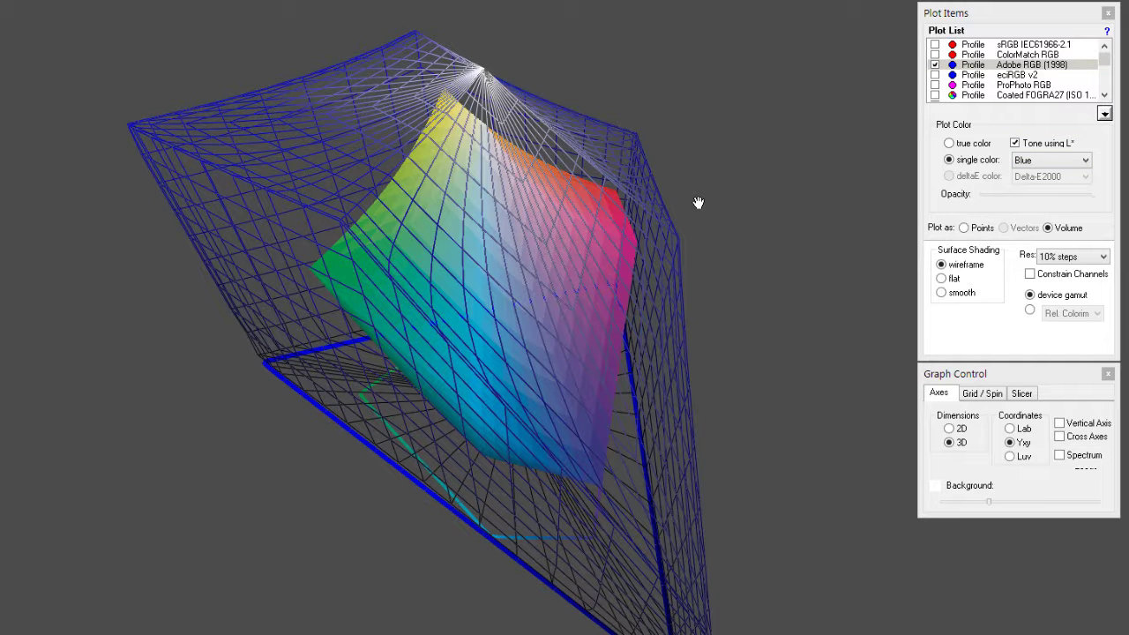
pyautogui.click(934, 65)
pyautogui.moveTo(654, 316); pyautogui.dragTo(567, 330)
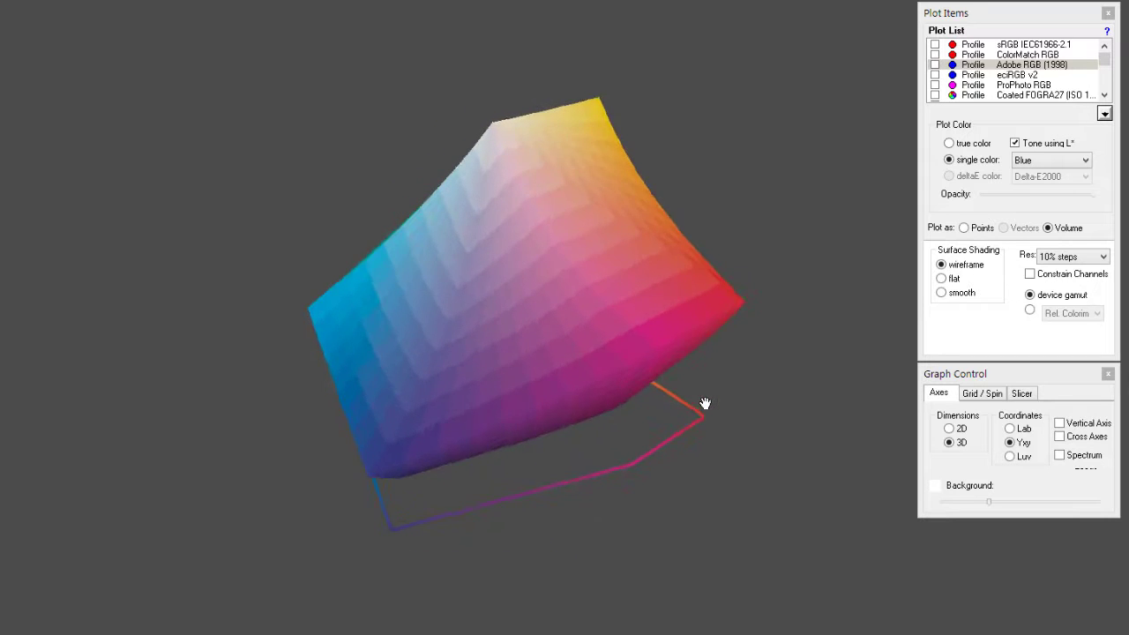
# - Rotate the SWOP gamut solid about half a turn to view its green-cyan side
pyautogui.moveTo(684, 419); pyautogui.dragTo(640, 343)
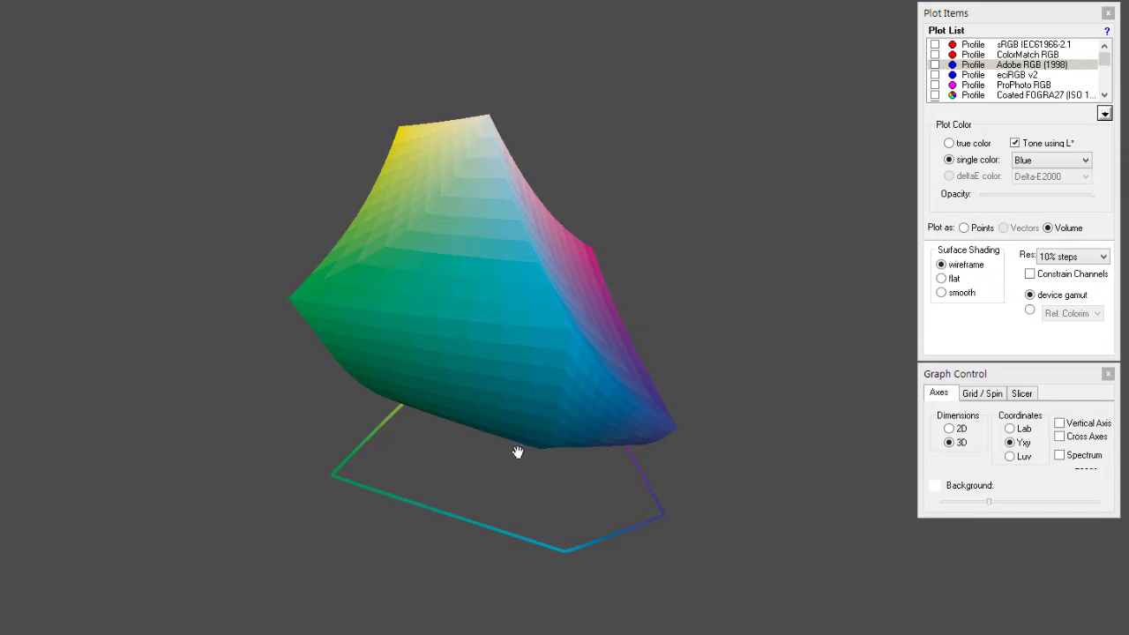